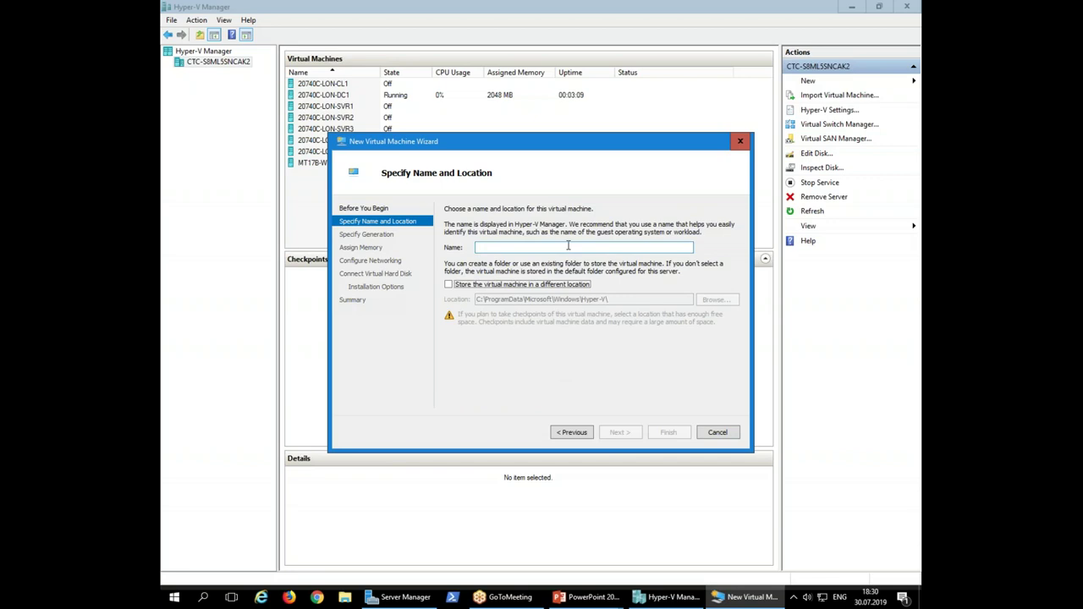
Name the new virtual machine NewVM and keep Generation 1
{"action": "type", "text": "NewVM"}
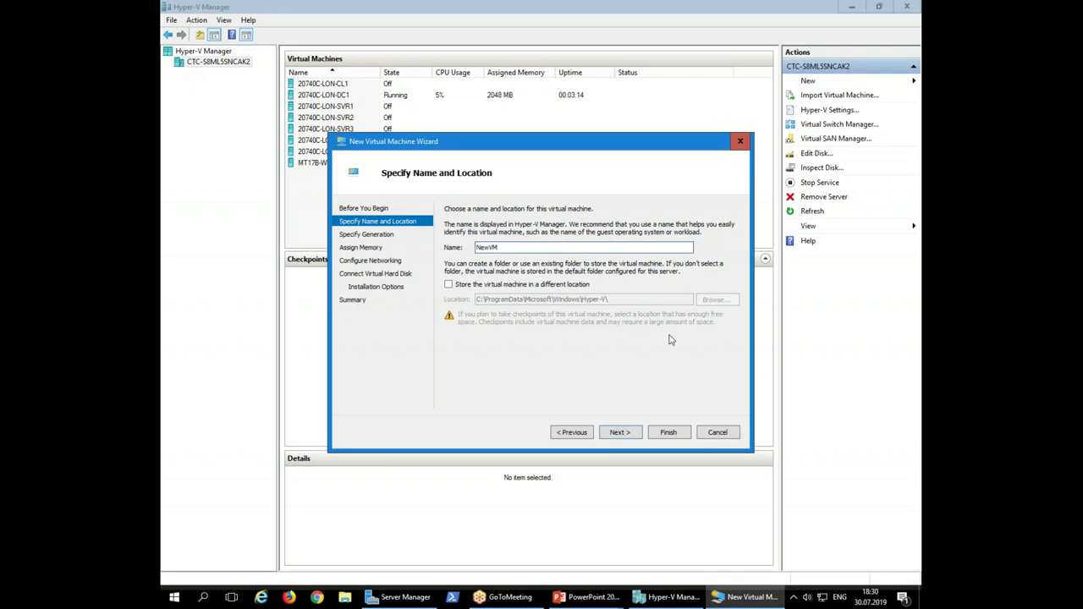
{"action": "left_click", "coordinate": [618, 433]}
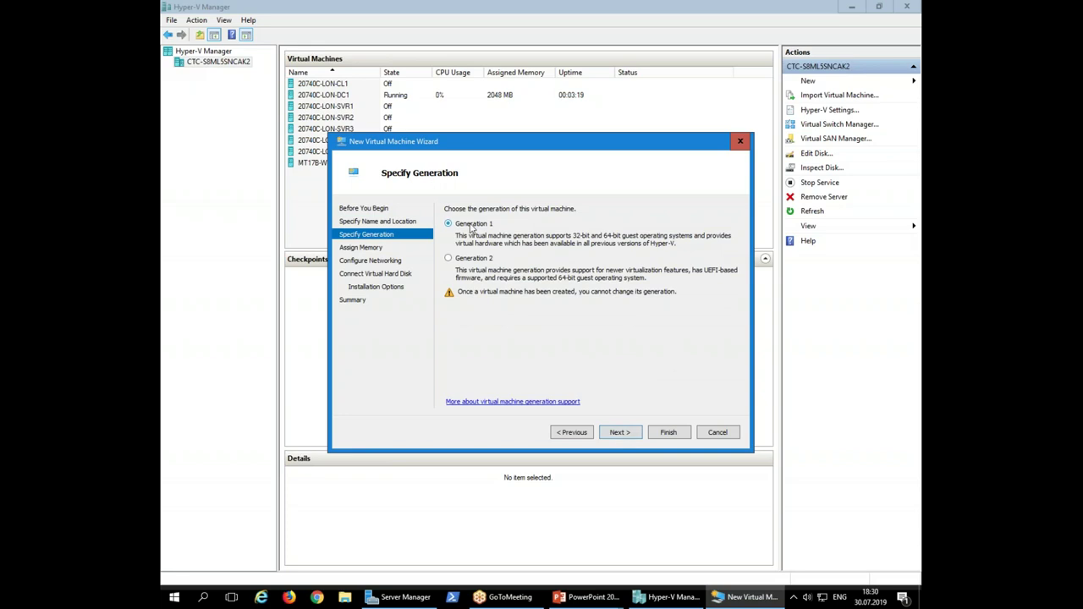
{"action": "left_click", "coordinate": [634, 436]}
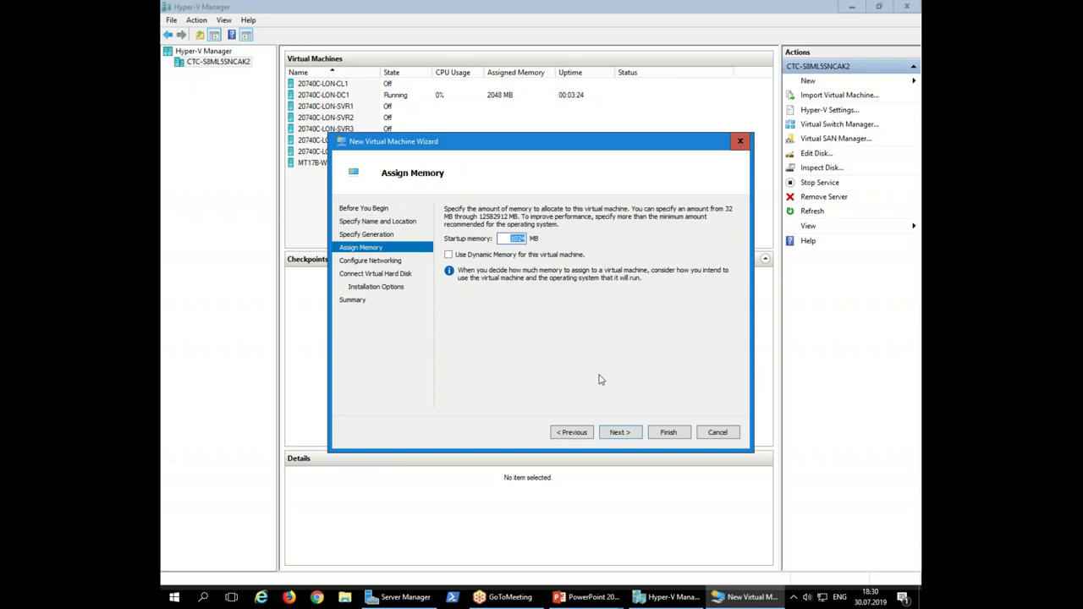
Set startup memory to 4096 MB and connect the network adapter to External Network
{"action": "type", "text": "4097"}
{"action": "key", "text": "BackSpace"}
{"action": "type", "text": "6"}
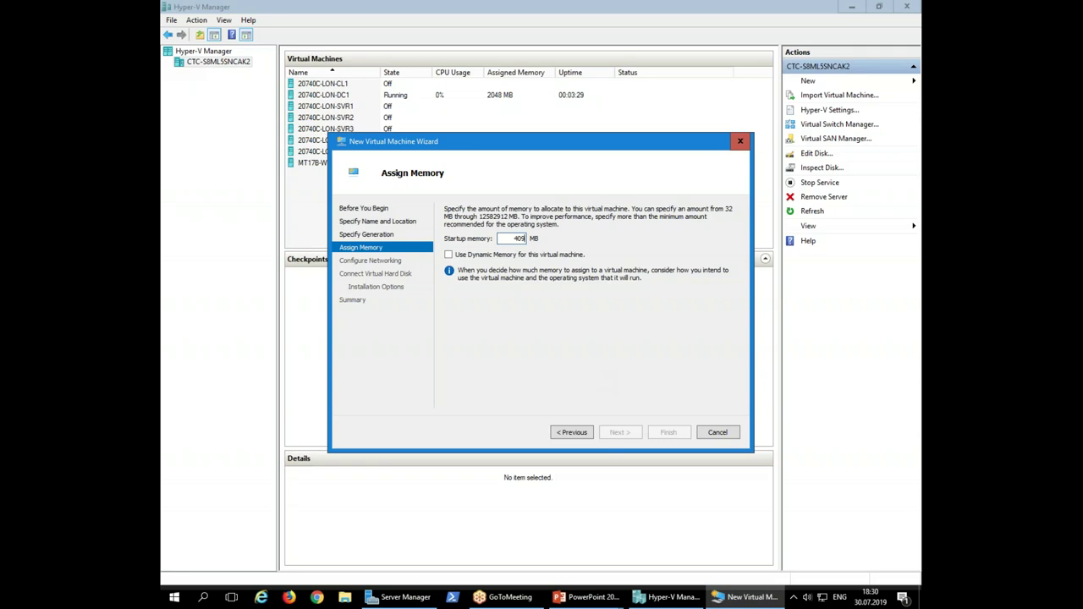
{"action": "left_click", "coordinate": [619, 433]}
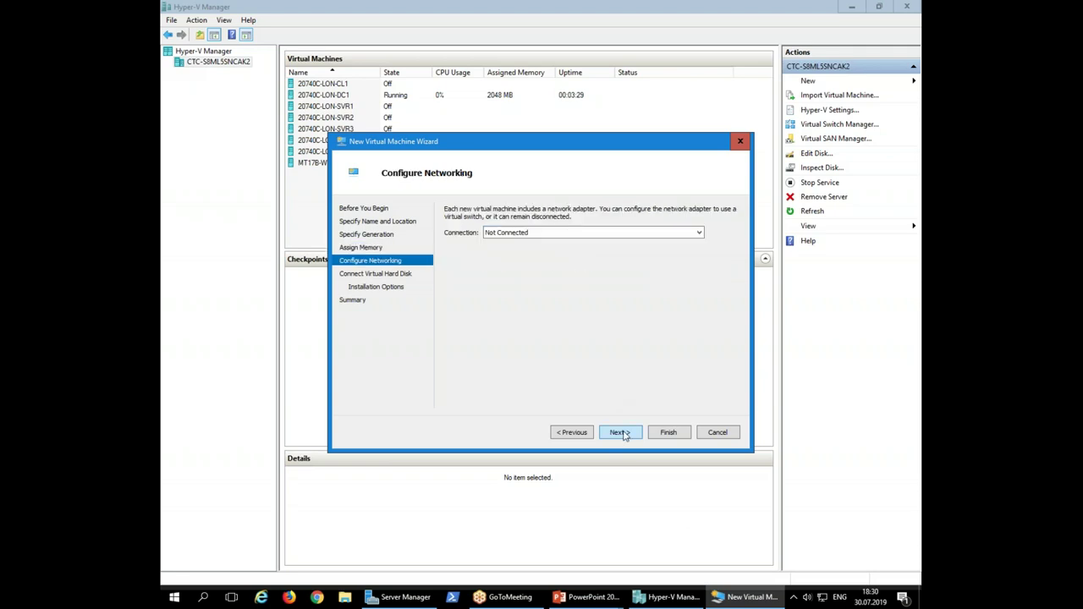
{"action": "left_click", "coordinate": [583, 233]}
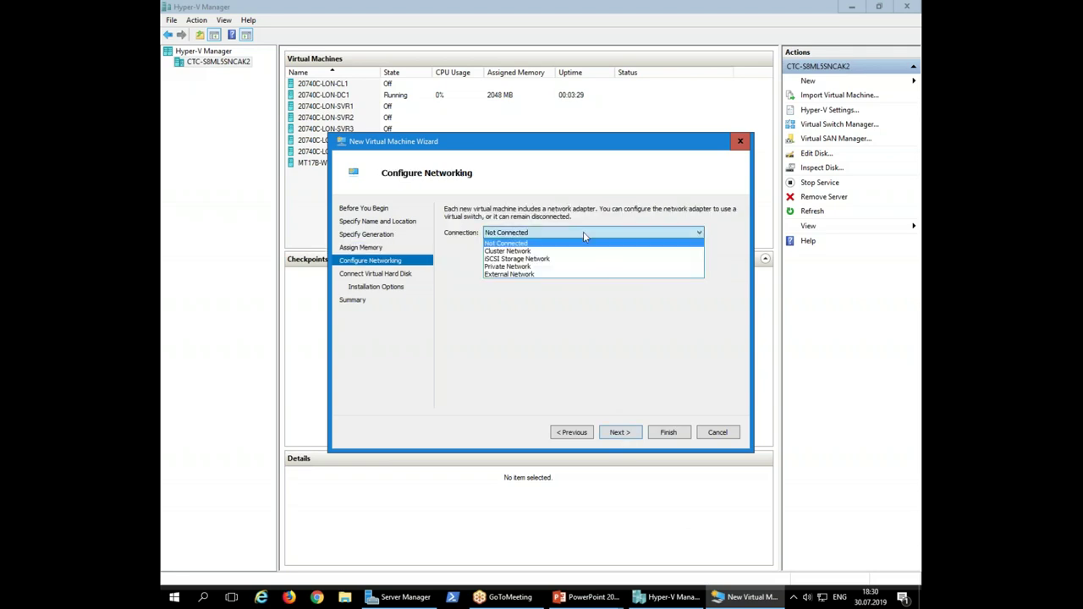
{"action": "left_click", "coordinate": [555, 274]}
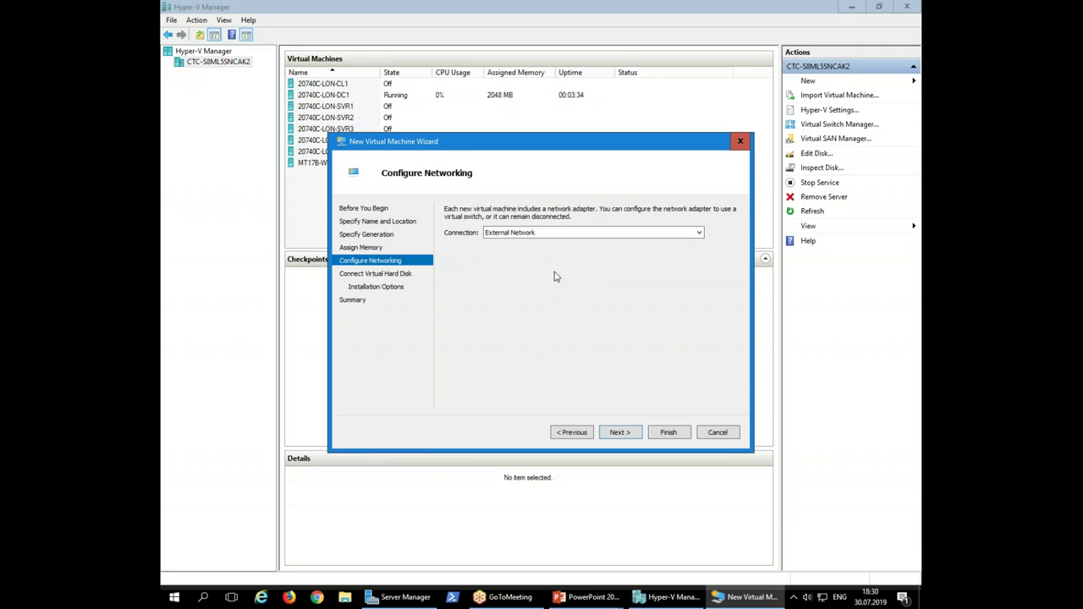
{"action": "left_click", "coordinate": [622, 433]}
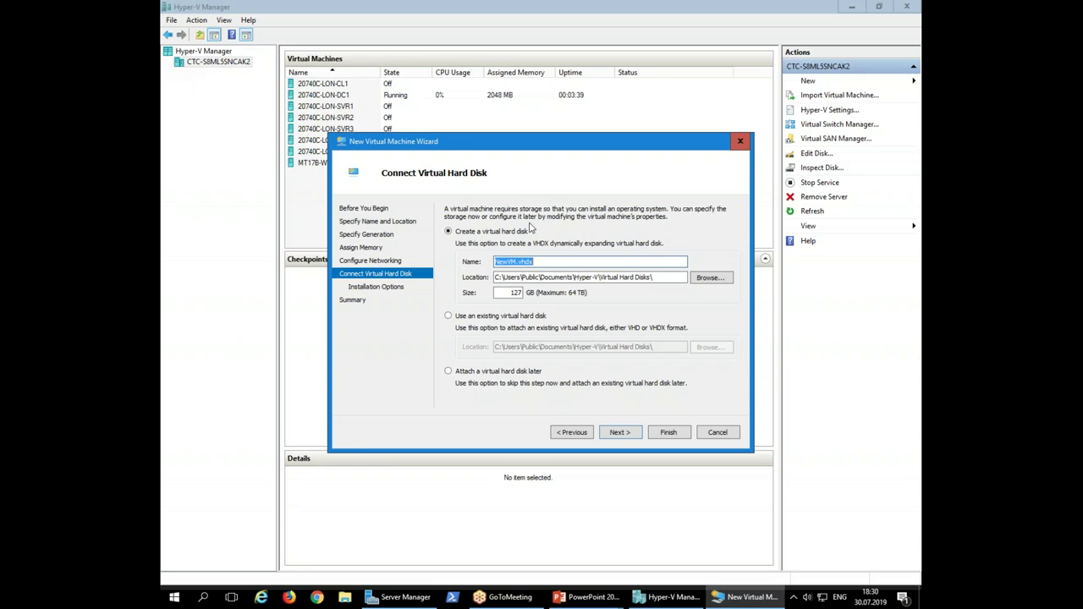
Attach the existing NewDisk.vhd as NewVM's hard disk and finish the wizard
{"action": "left_click", "coordinate": [472, 319]}
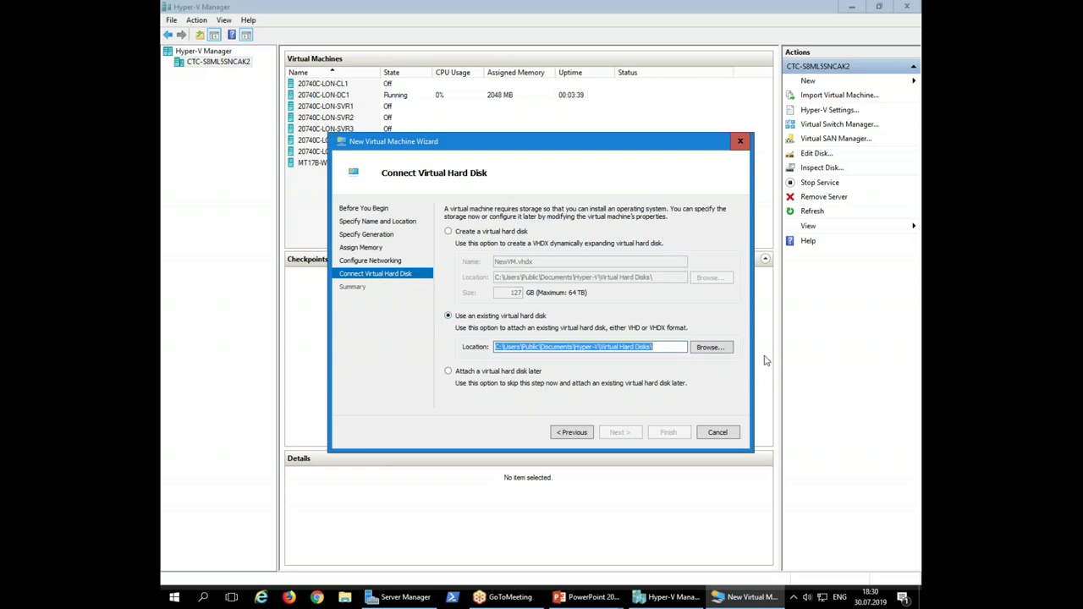
{"action": "left_click", "coordinate": [719, 347]}
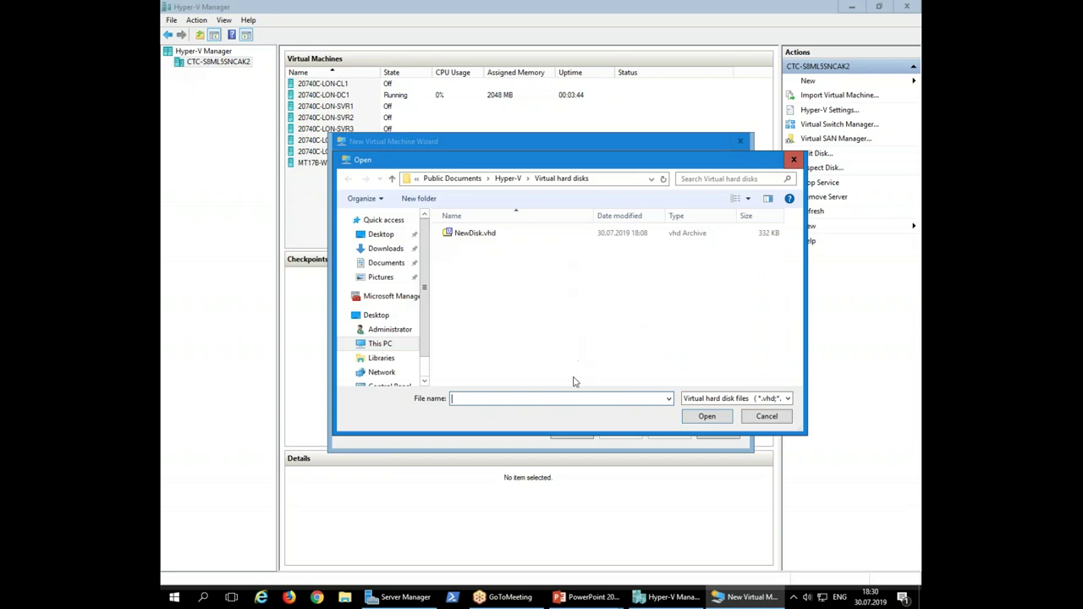
{"action": "left_click", "coordinate": [482, 241]}
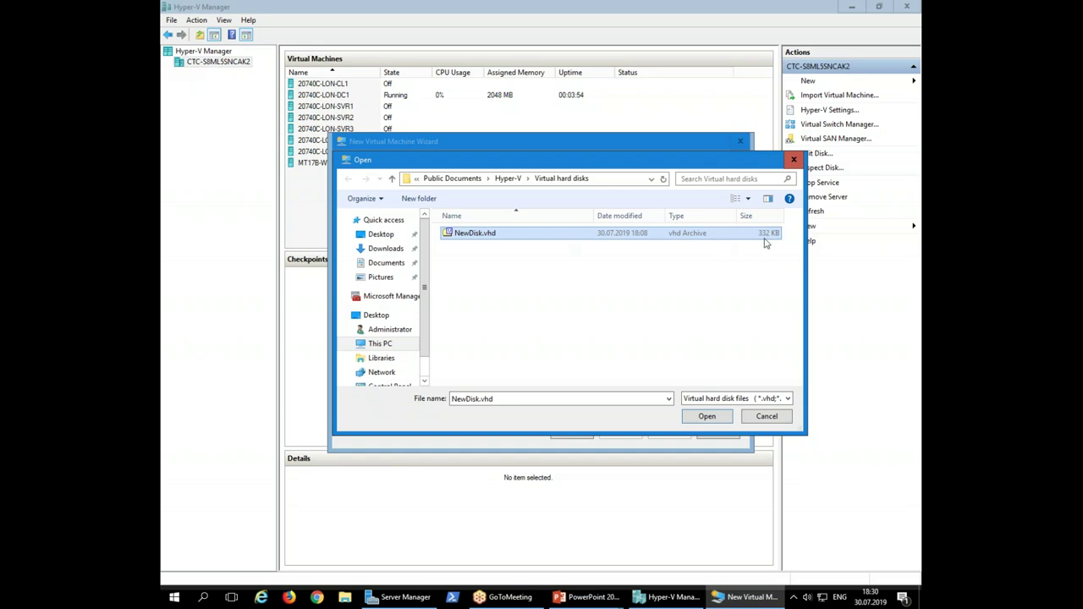
{"action": "left_click", "coordinate": [718, 418]}
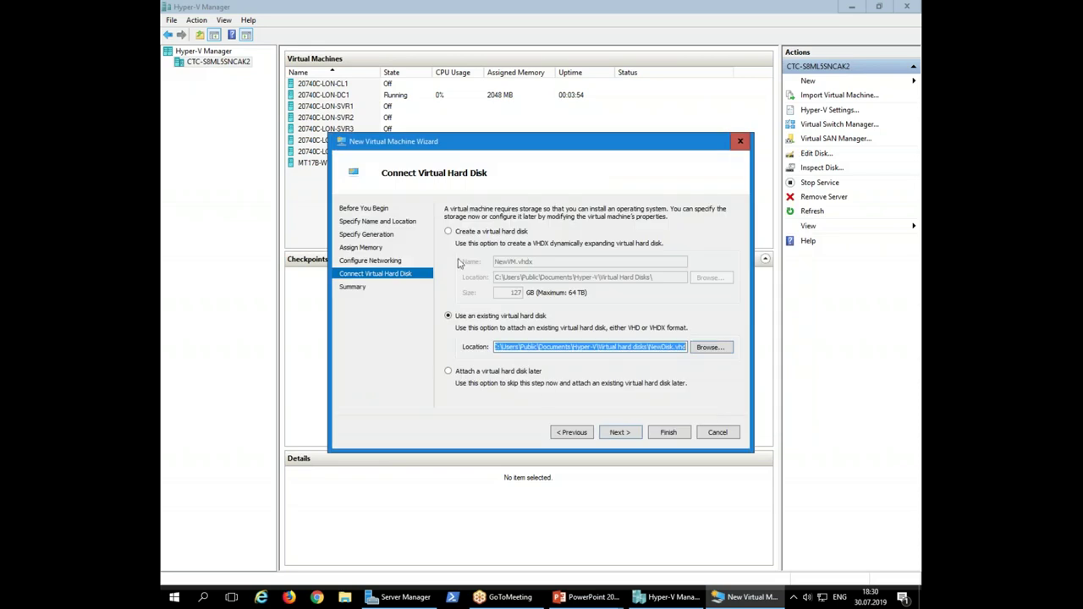
{"action": "left_click", "coordinate": [619, 430]}
{"action": "left_click", "coordinate": [664, 433]}
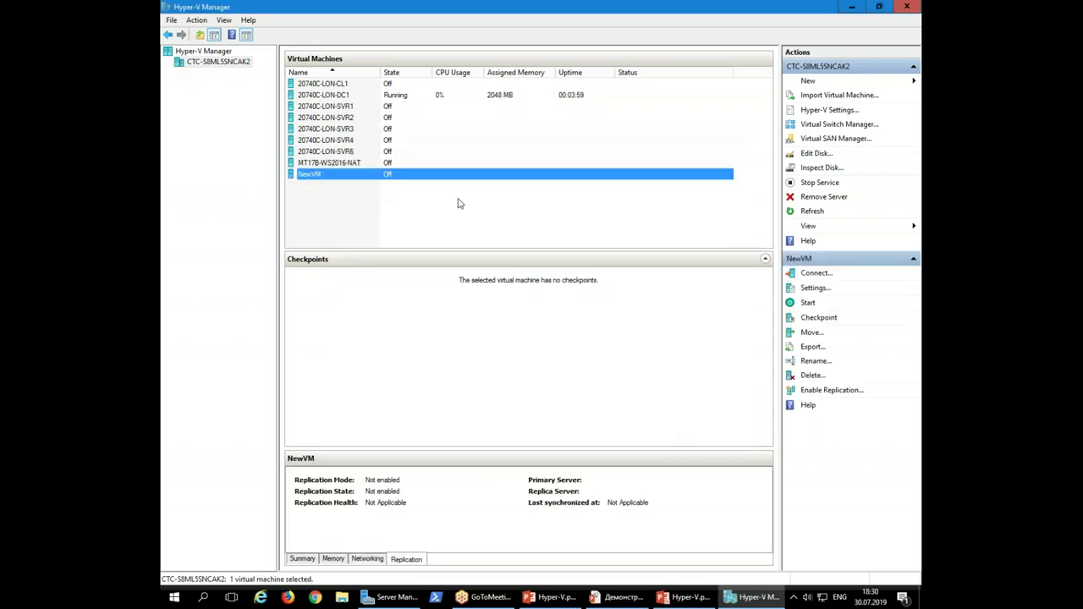
Start NewVM and open its Virtual Machine Connection console at the chosen display size
{"action": "left_click", "coordinate": [810, 303]}
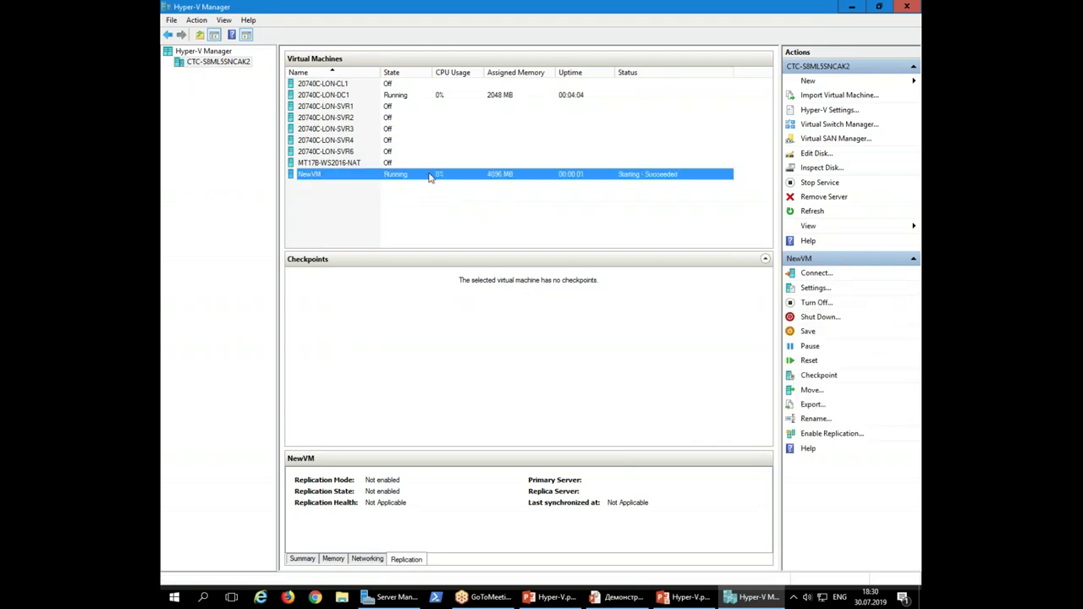
{"action": "double_click", "coordinate": [567, 177]}
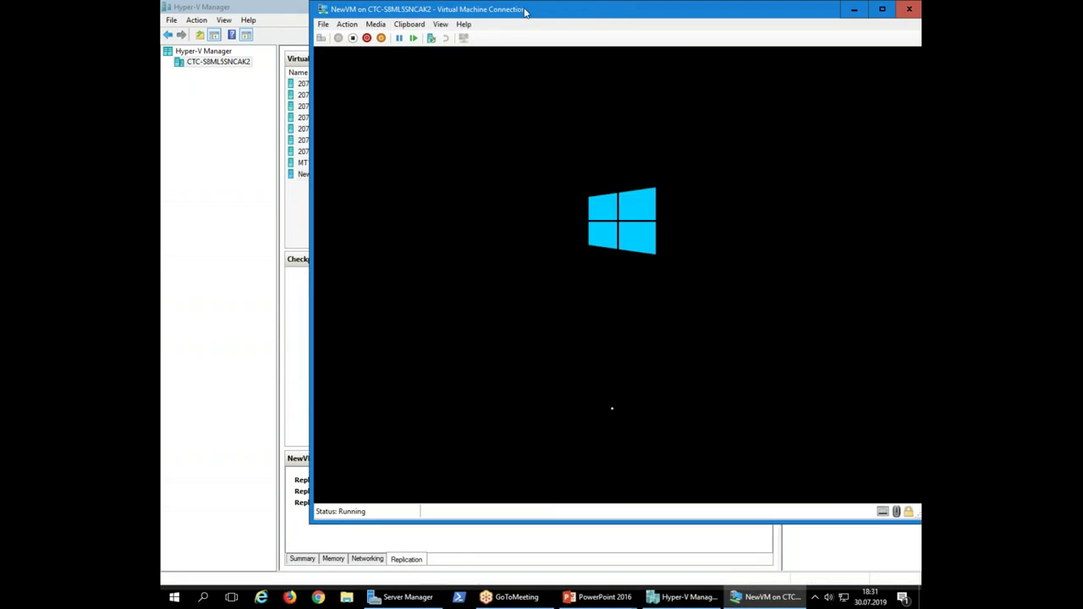
{"action": "left_click_drag", "start_coordinate": [581, 16], "coordinate": [484, 37]}
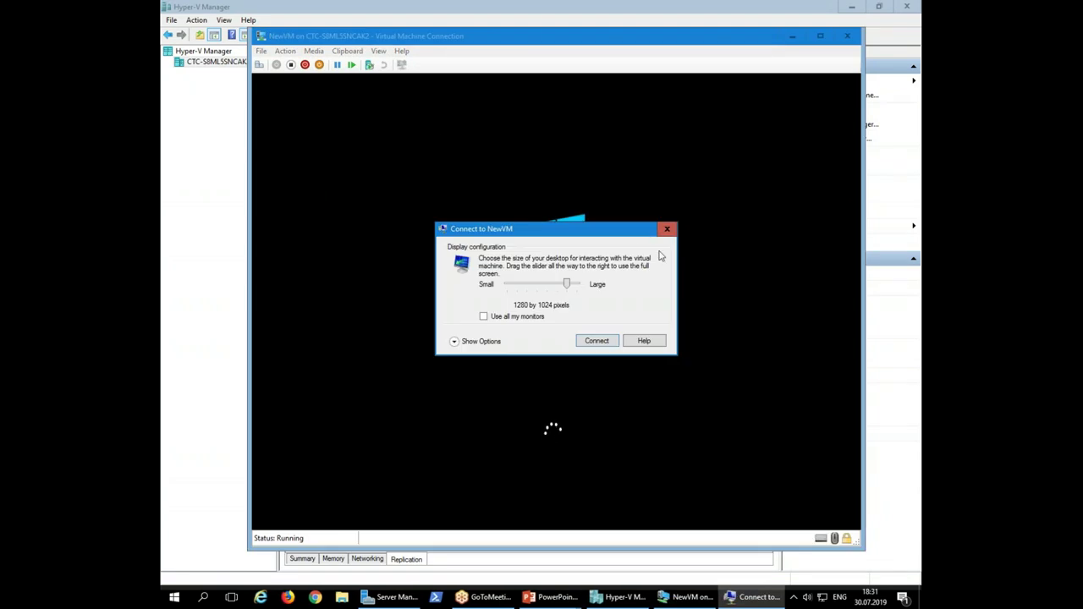
{"action": "left_click", "coordinate": [668, 229]}
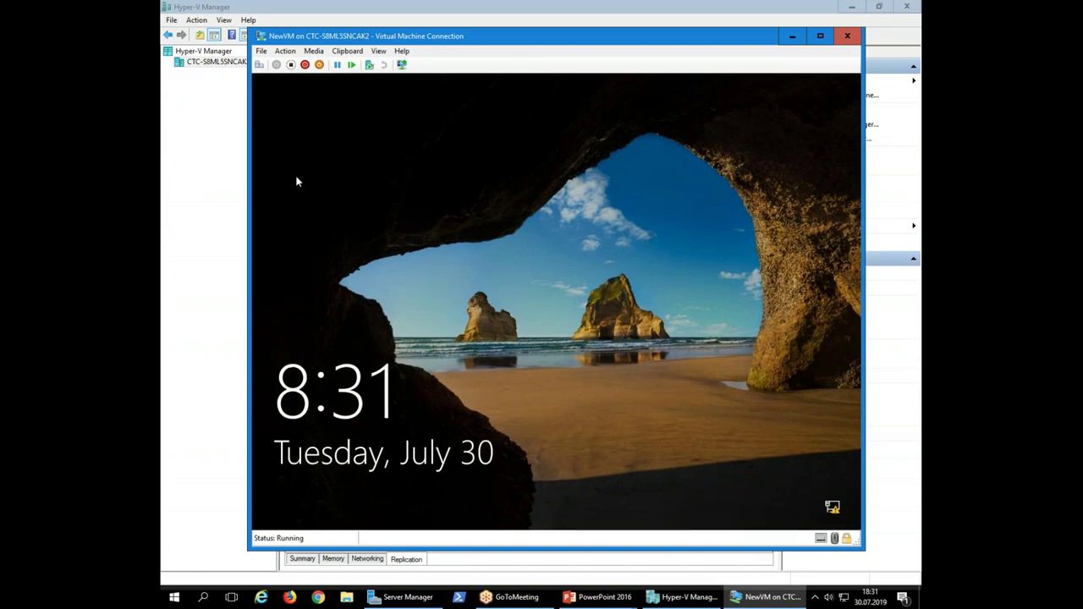
Send Ctrl+Alt+Delete and sign in to the Administrator account with its password
{"action": "left_click", "coordinate": [258, 64]}
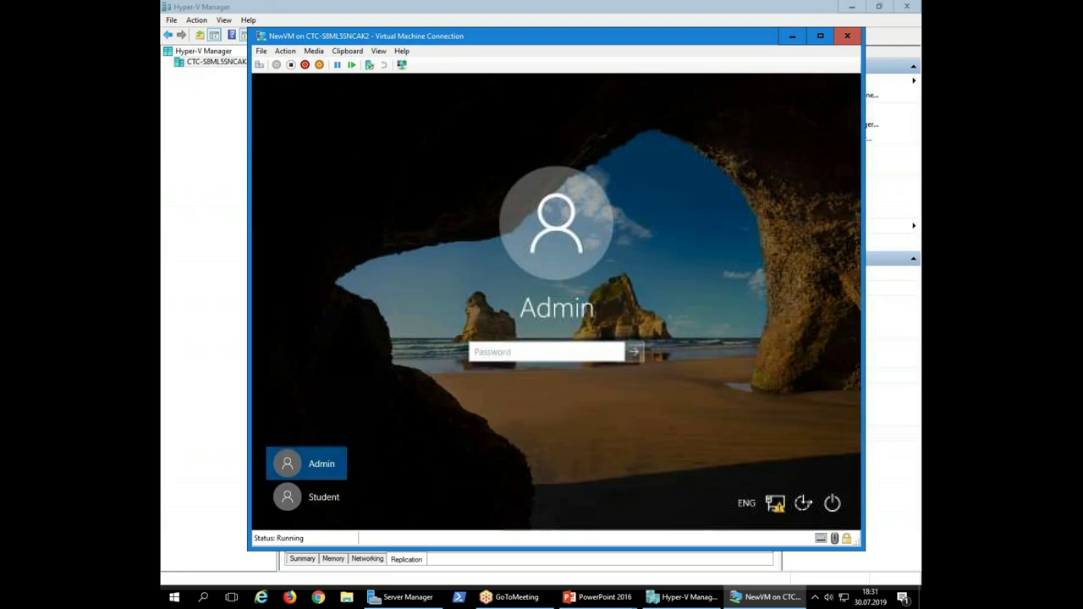
{"action": "type", "text": "Pa$$w"}
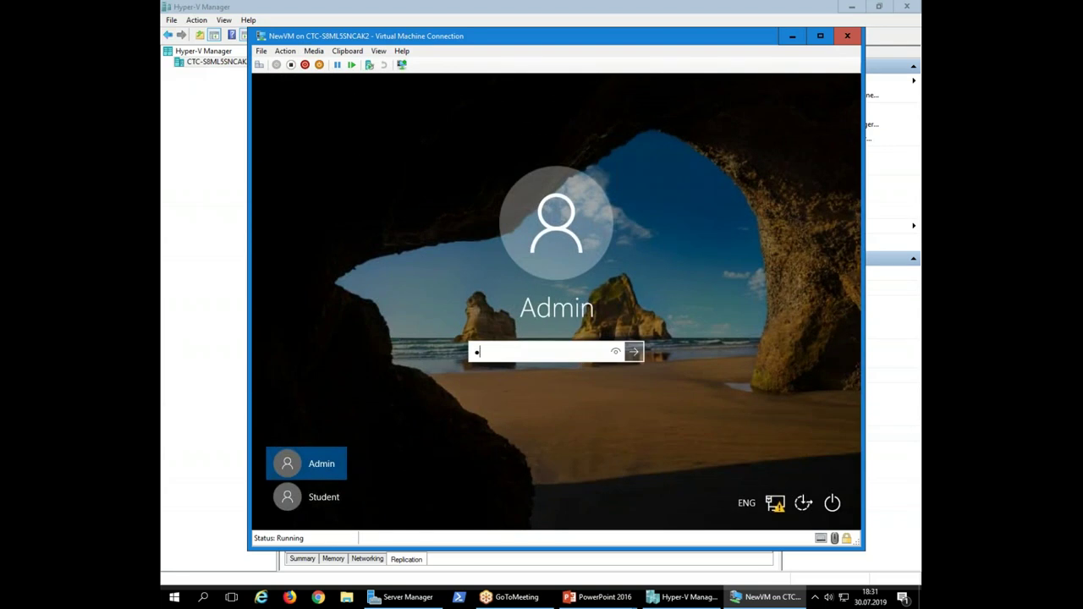
{"action": "type", "text": "0rd"}
{"action": "key", "text": "BackSpace"}
{"action": "key", "text": "BackSpace"}
{"action": "key", "text": "BackSpace"}
{"action": "key", "text": "BackSpace"}
{"action": "key", "text": "BackSpace"}
{"action": "key", "text": "BackSpace"}
{"action": "key", "text": "BackSpace"}
{"action": "type", "text": "Pa$$w0rd"}
{"action": "key", "text": "Return"}
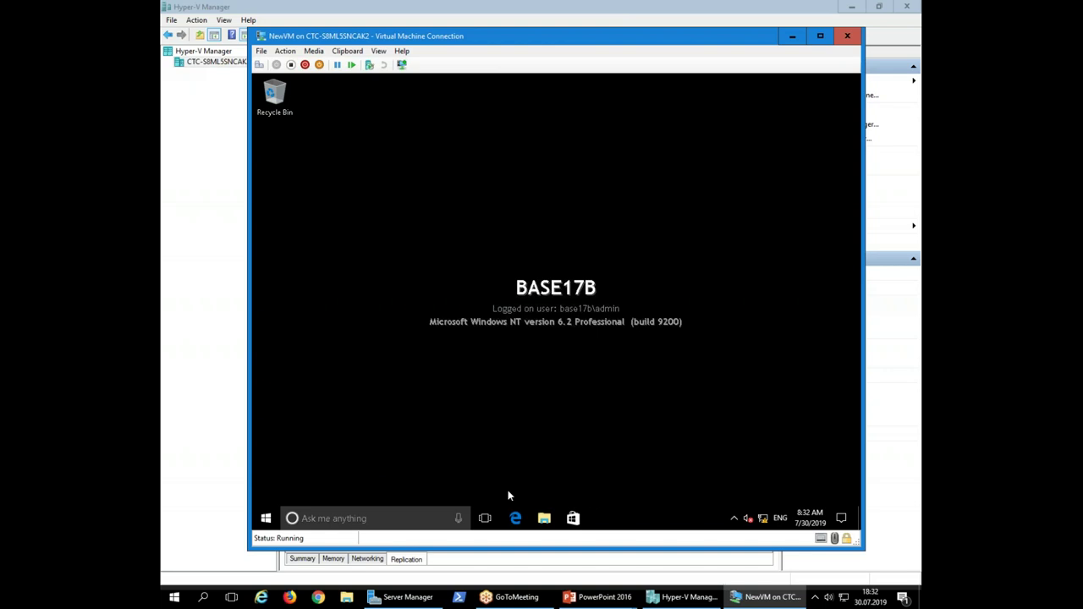
Open Edge in the guest, then ping 8.8.8.8 from Command Prompt
{"action": "left_click", "coordinate": [515, 519]}
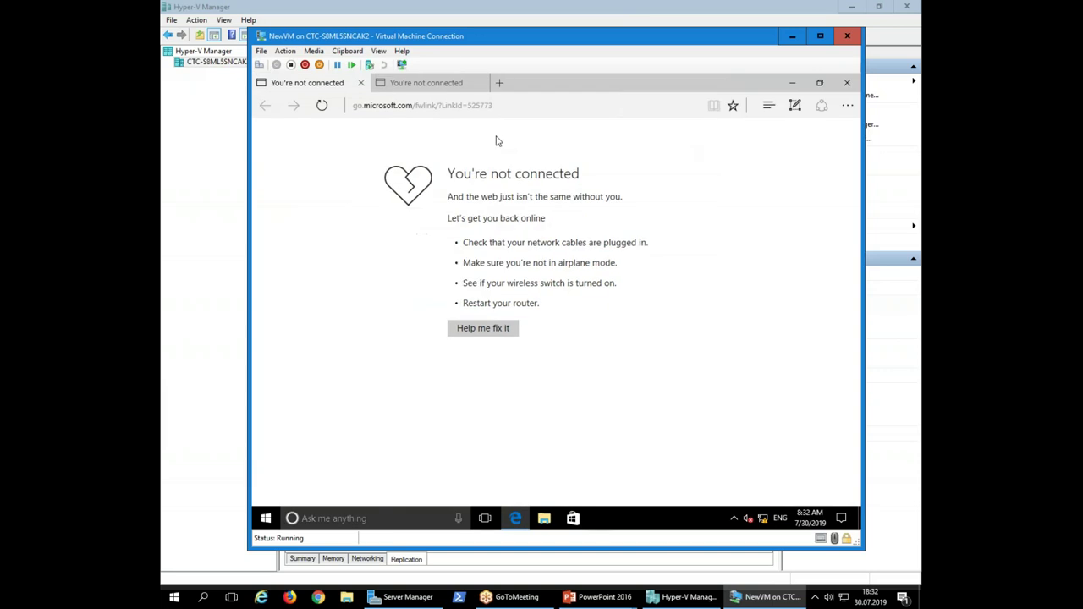
{"action": "left_click", "coordinate": [547, 109]}
{"action": "left_click", "coordinate": [690, 284]}
{"action": "left_click", "coordinate": [266, 518]}
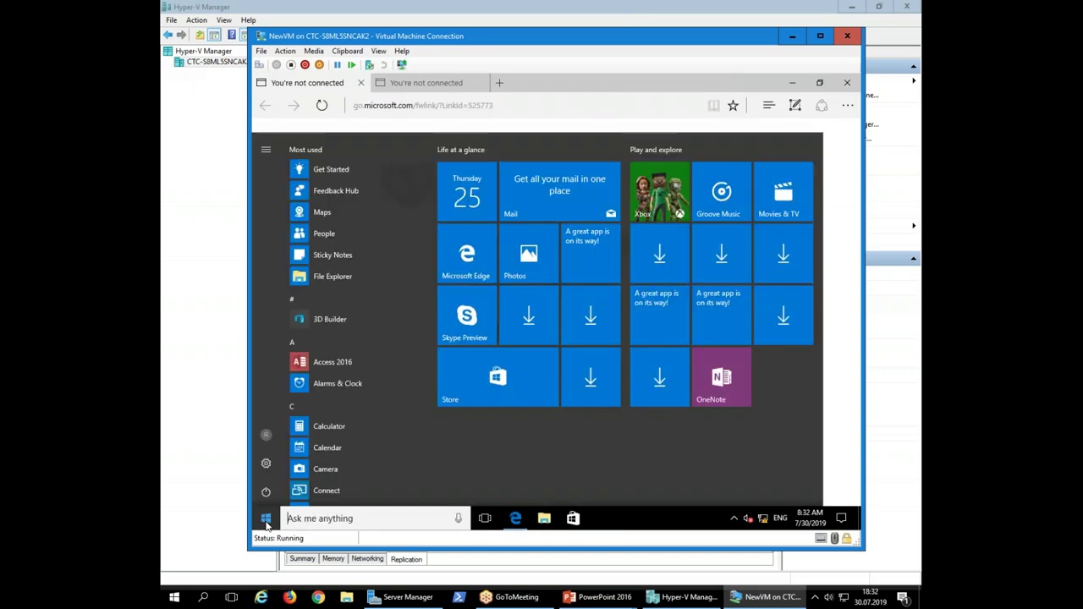
{"action": "left_click", "coordinate": [265, 518]}
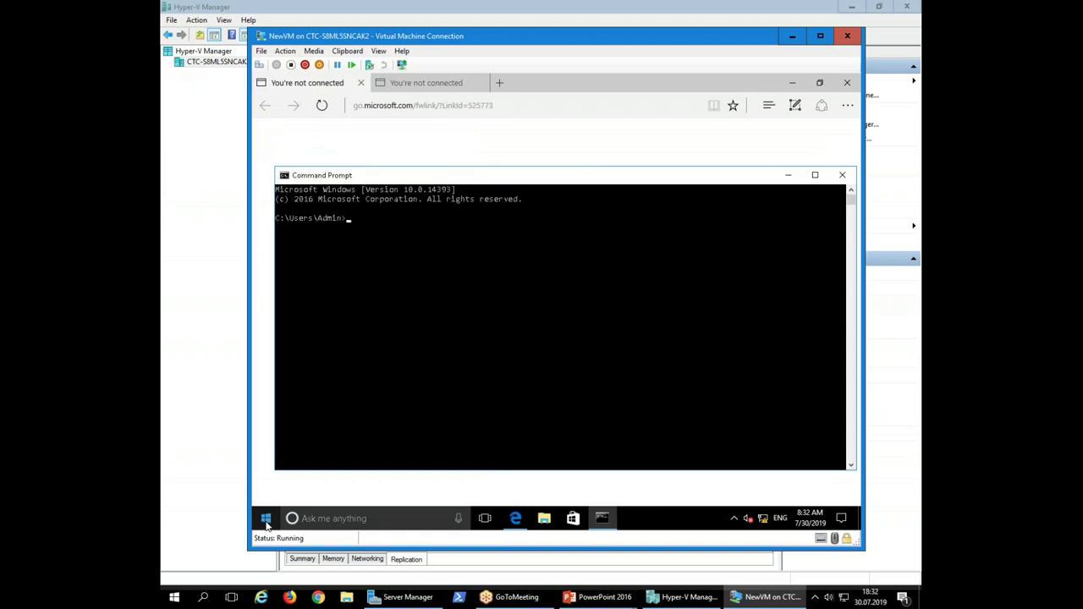
{"action": "type", "text": "ing 8.8.8.8"}
{"action": "key", "text": "Return"}
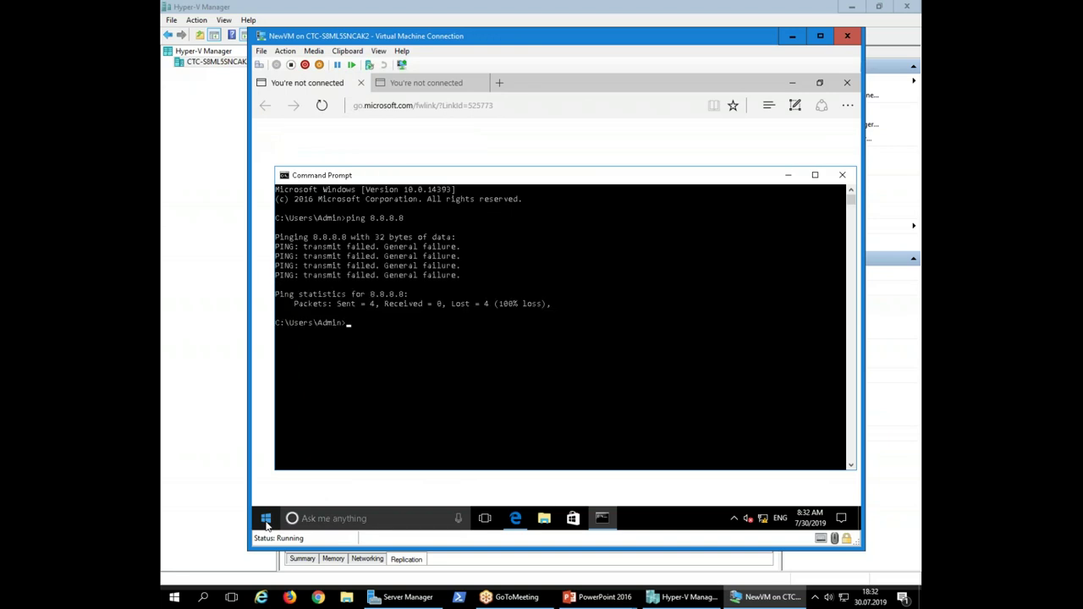
Run ipconfig, marking address 169.254.57.134, and bring Edge's offline page to the front
{"action": "left_click", "coordinate": [469, 338]}
{"action": "type", "text": "ipconf"}
{"action": "key", "text": "BackSpace"}
{"action": "key", "text": "BackSpace"}
{"action": "key", "text": "BackSpace"}
{"action": "key", "text": "BackSpace"}
{"action": "key", "text": "BackSpace"}
{"action": "type", "text": "p"}
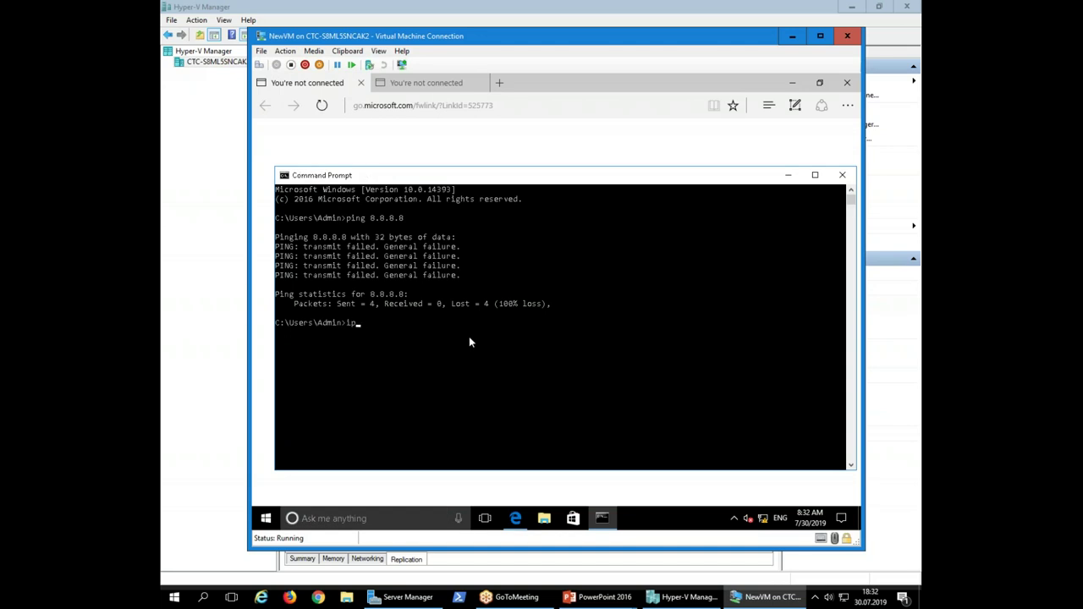
{"action": "type", "text": "config"}
{"action": "key", "text": "Return"}
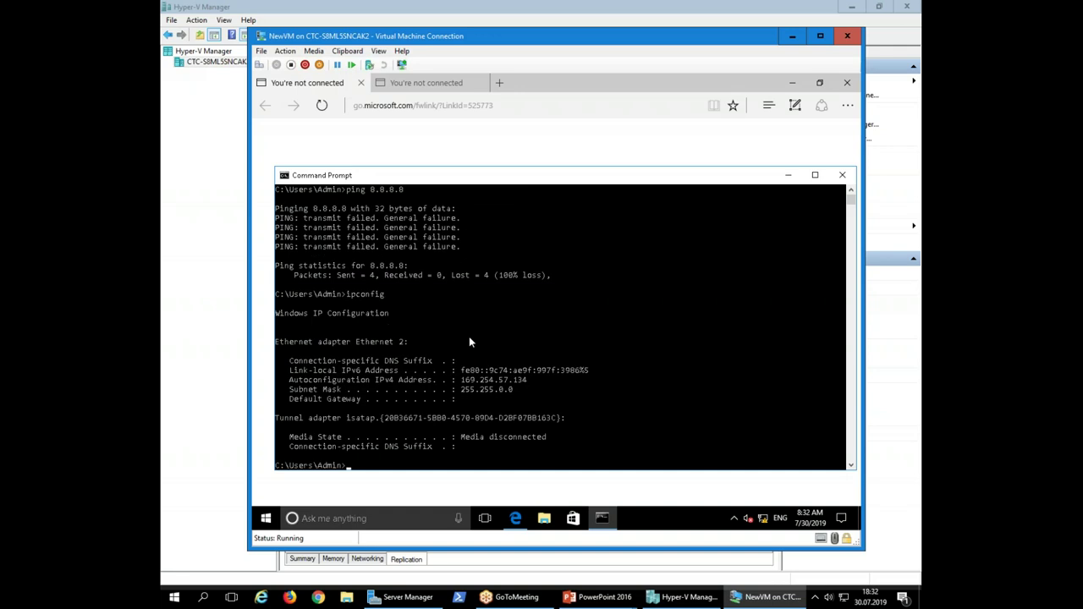
{"action": "left_click_drag", "start_coordinate": [457, 380], "coordinate": [560, 381]}
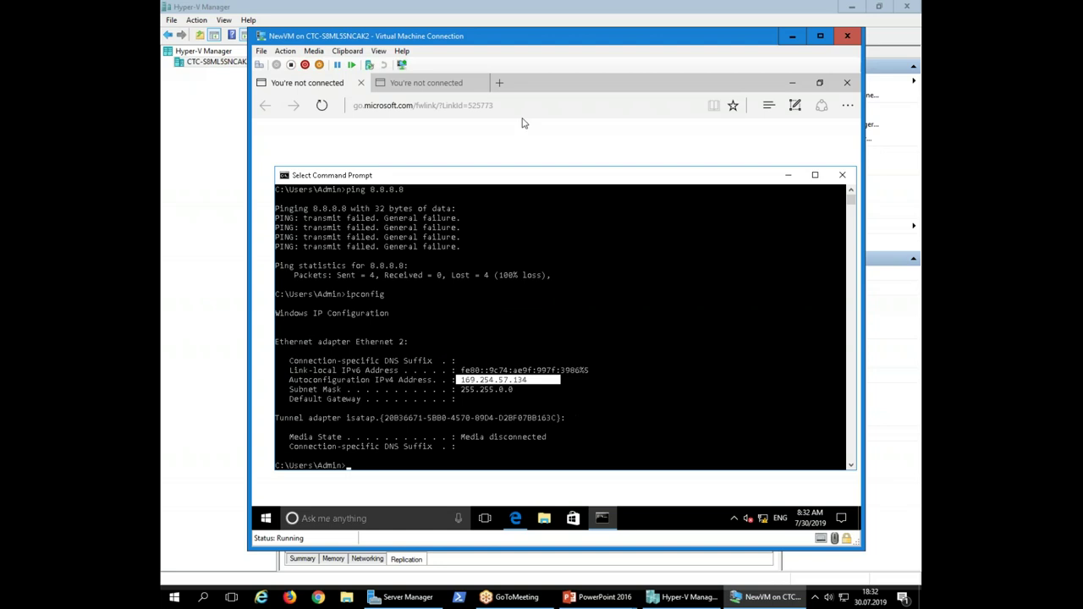
{"action": "left_click", "coordinate": [531, 146]}
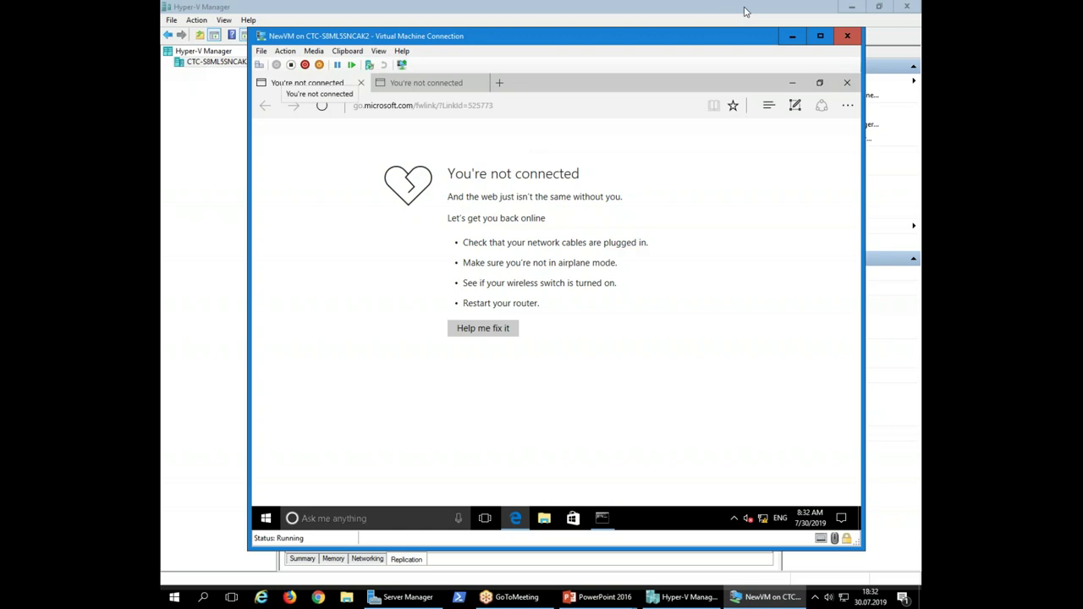
In Virtual Switch Manager, change External Network to an external connection type and apply
{"action": "left_click", "coordinate": [792, 35]}
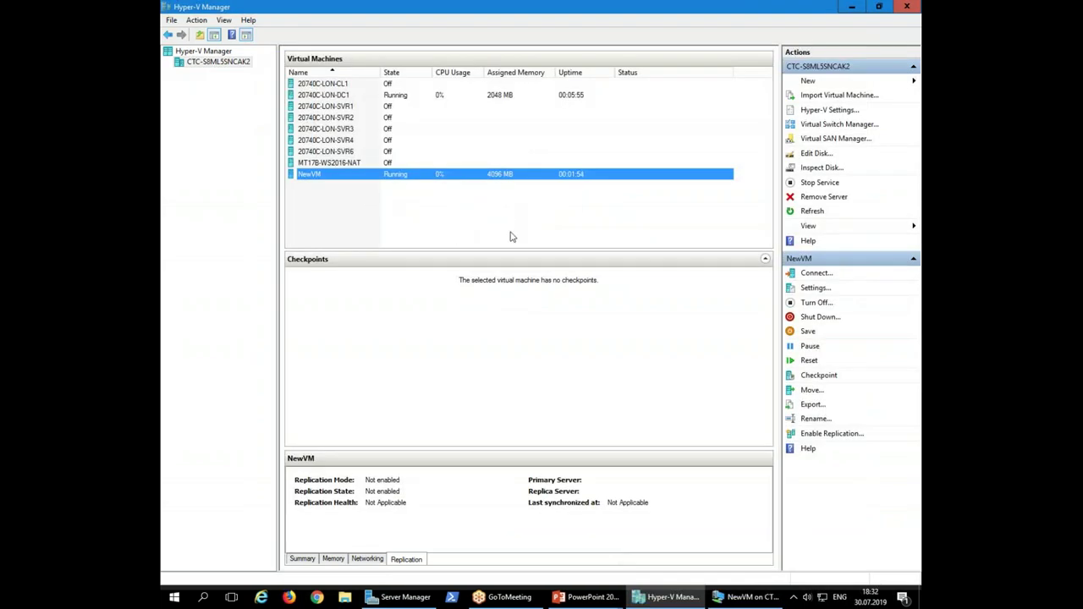
{"action": "left_click", "coordinate": [836, 124]}
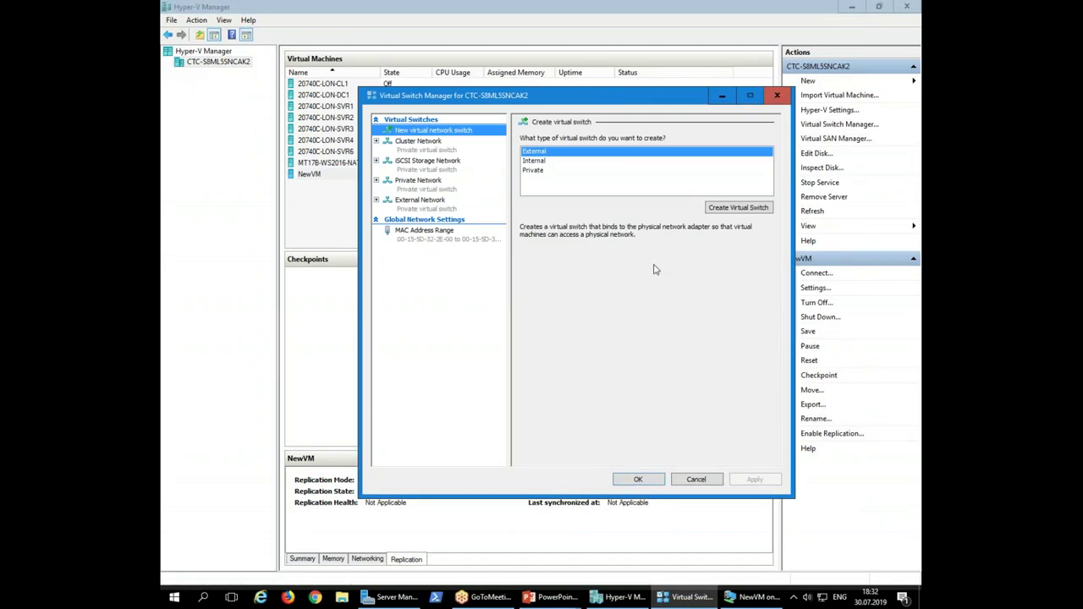
{"action": "left_click", "coordinate": [422, 208]}
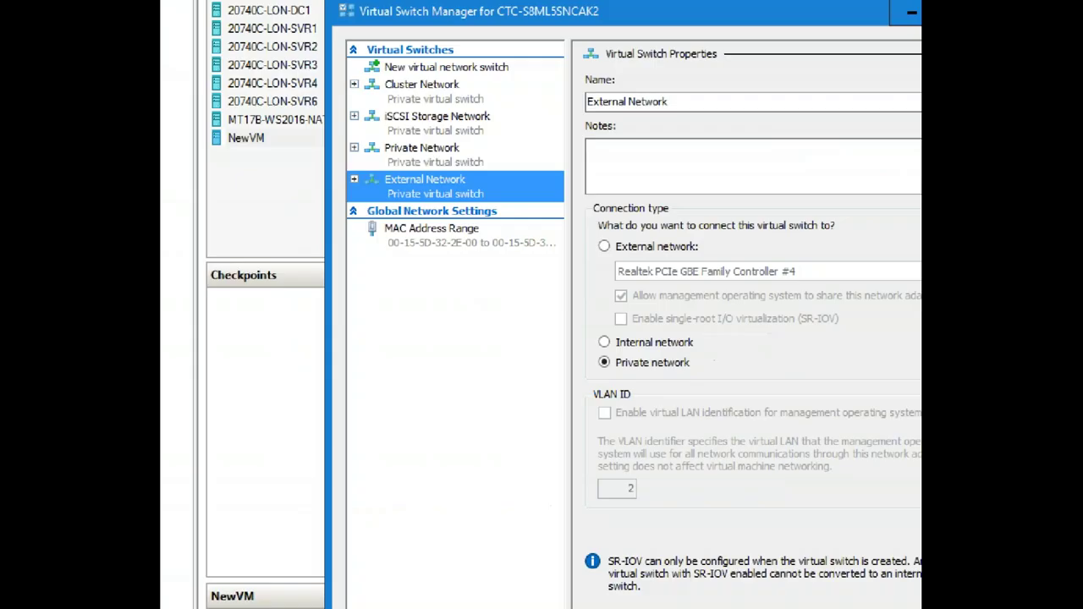
{"action": "left_click_drag", "start_coordinate": [393, 205], "coordinate": [465, 207]}
{"action": "left_click_drag", "start_coordinate": [536, 205], "coordinate": [539, 205]}
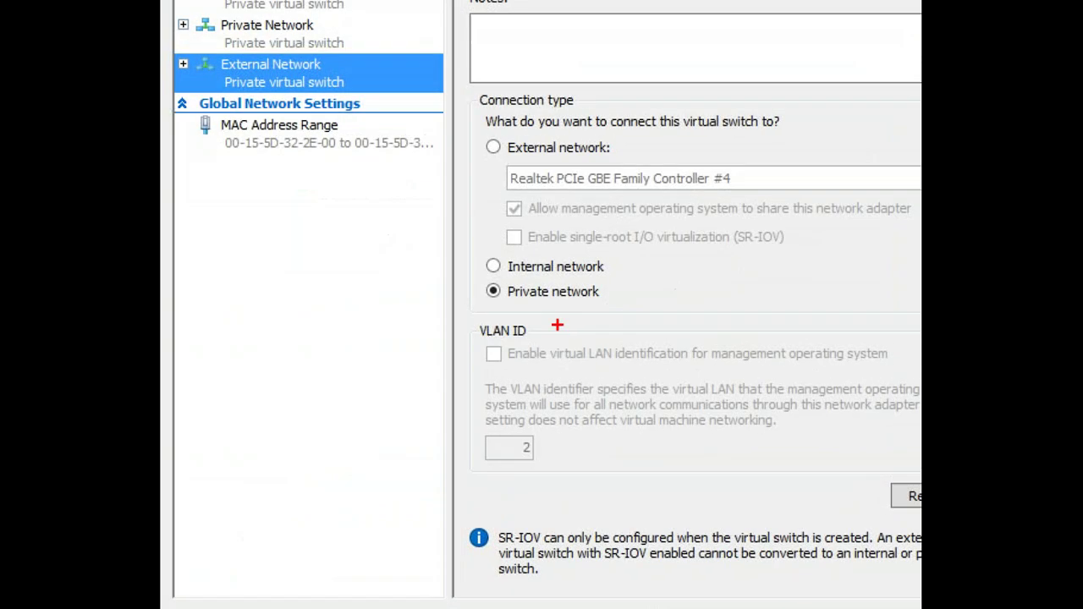
{"action": "left_click_drag", "start_coordinate": [460, 277], "coordinate": [624, 313]}
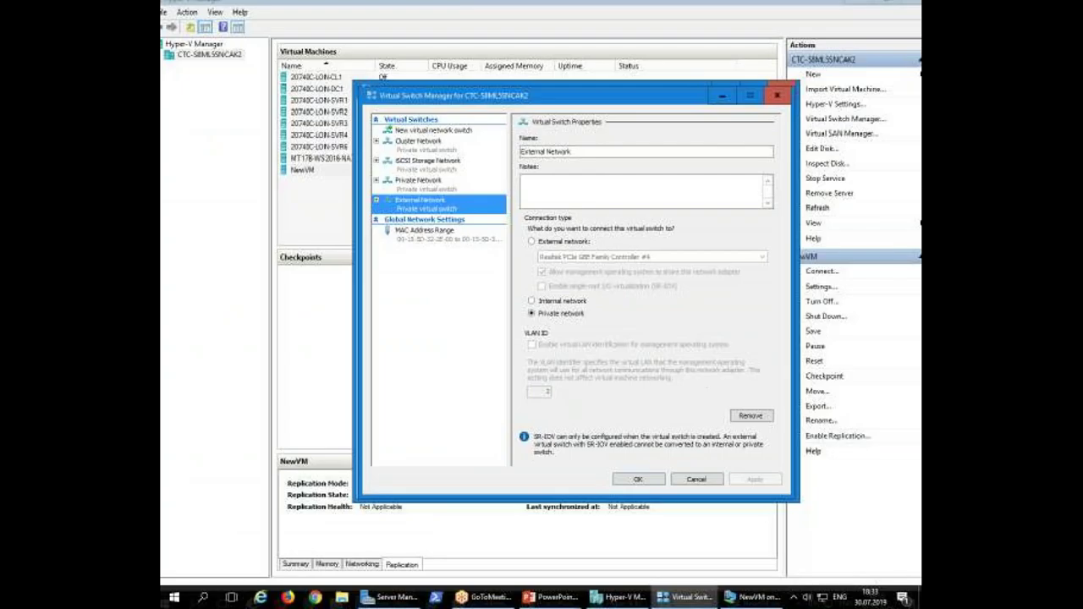
{"action": "left_click", "coordinate": [561, 242]}
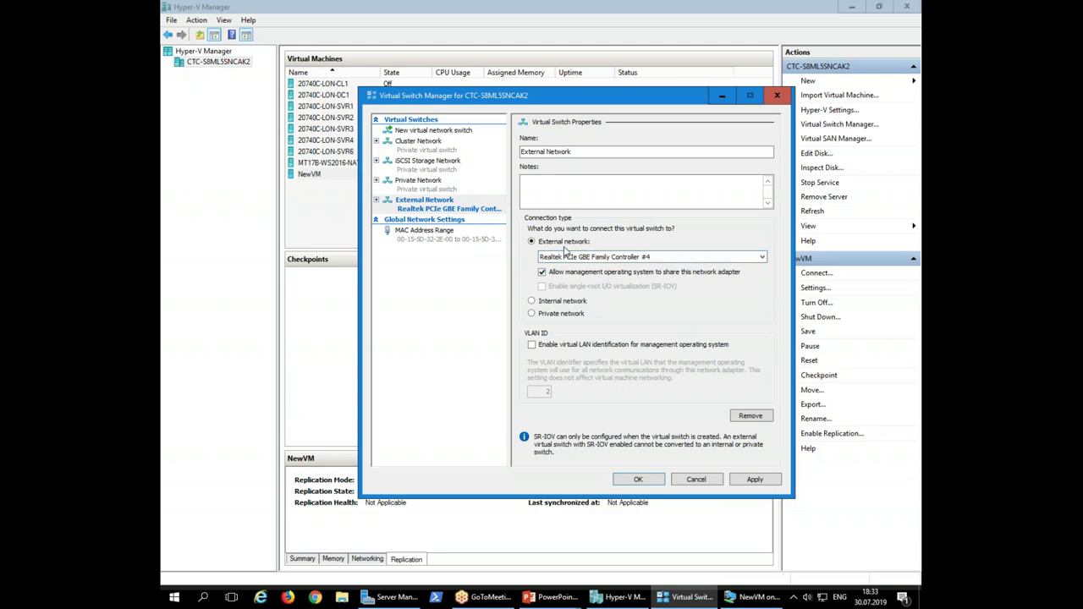
{"action": "left_click", "coordinate": [765, 480]}
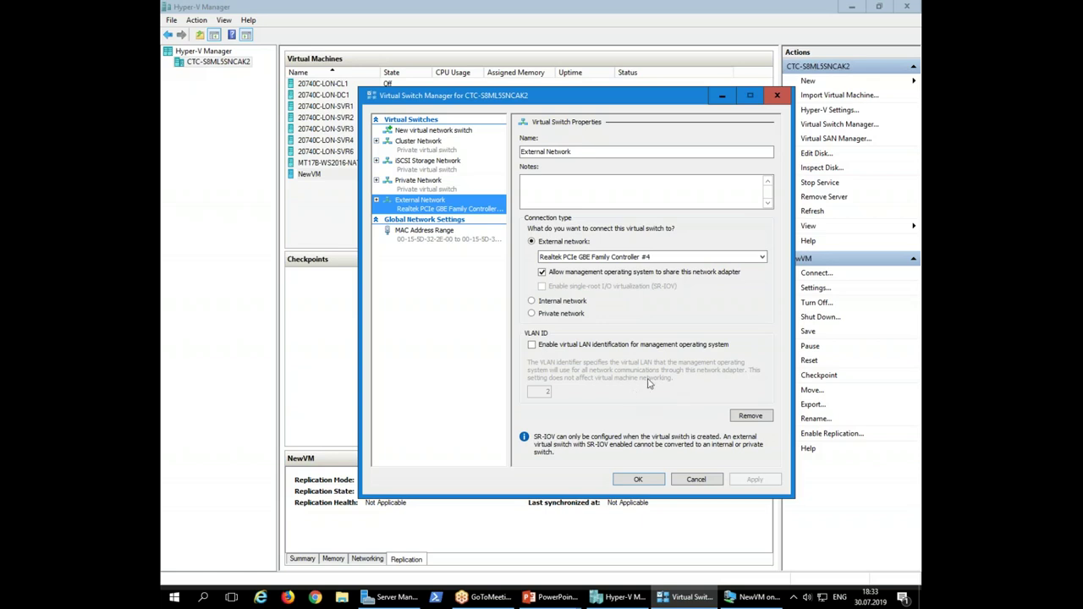
Keep Realtek PCIe GBE Family Controller #4 as the switch's bound adapter
{"action": "left_click", "coordinate": [669, 258]}
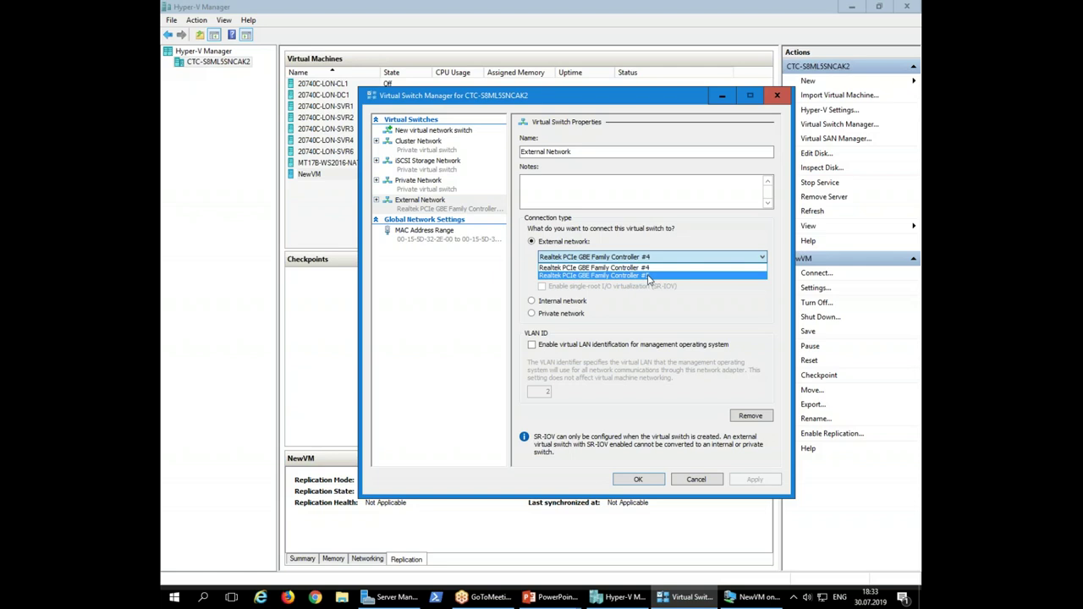
{"action": "left_click", "coordinate": [669, 254]}
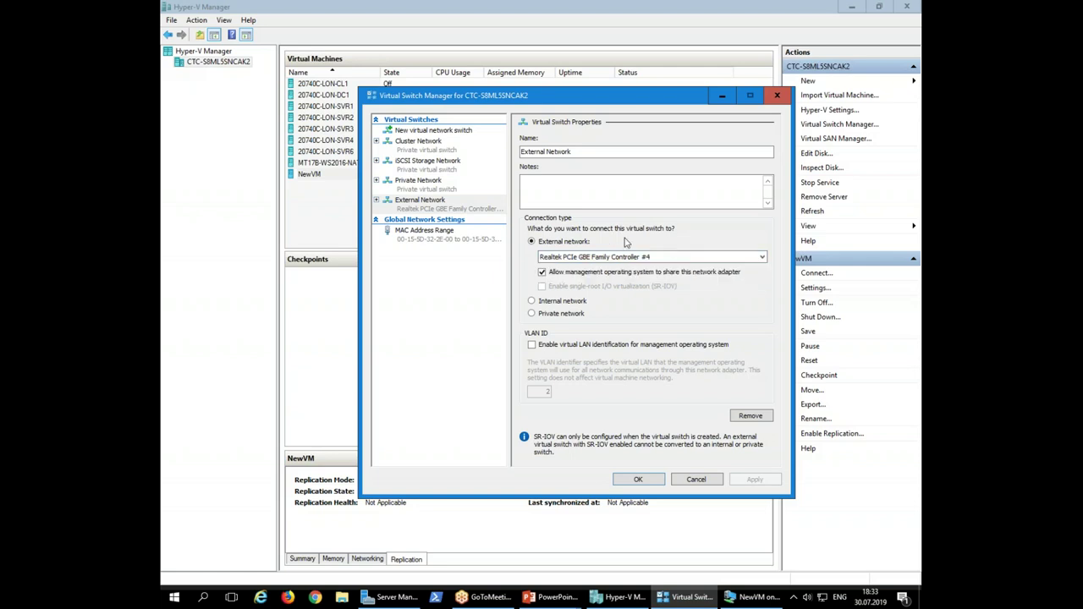
{"action": "left_click", "coordinate": [584, 259]}
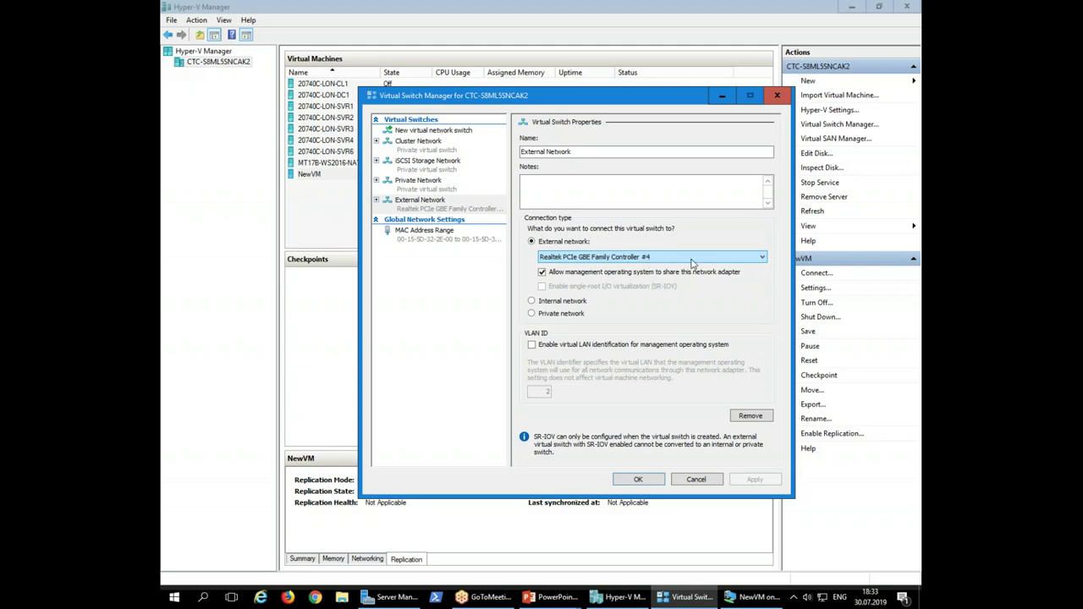
{"action": "left_click", "coordinate": [653, 261]}
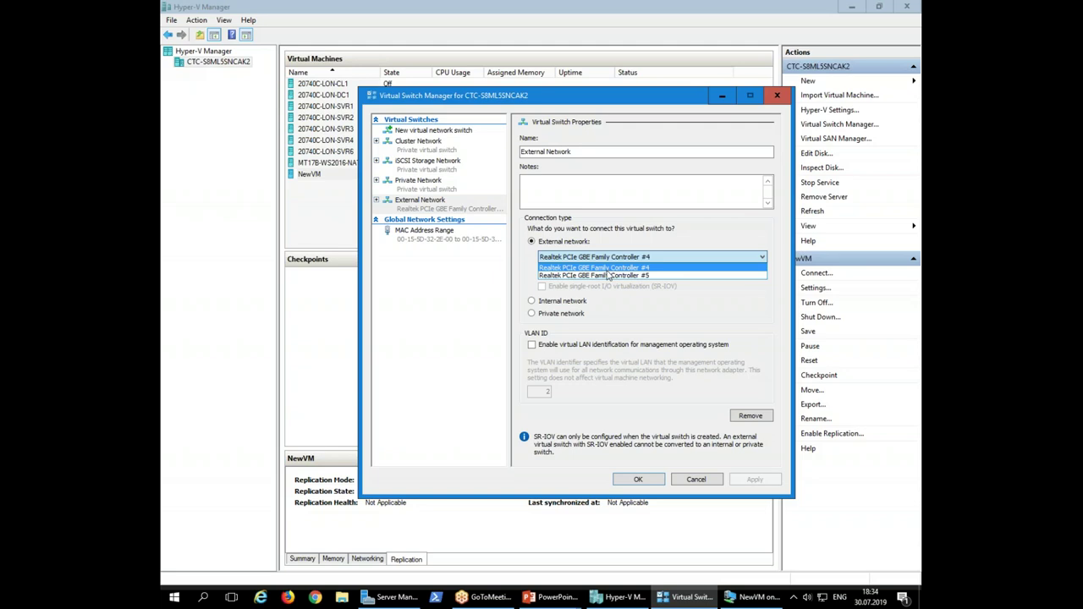
{"action": "left_click", "coordinate": [692, 240]}
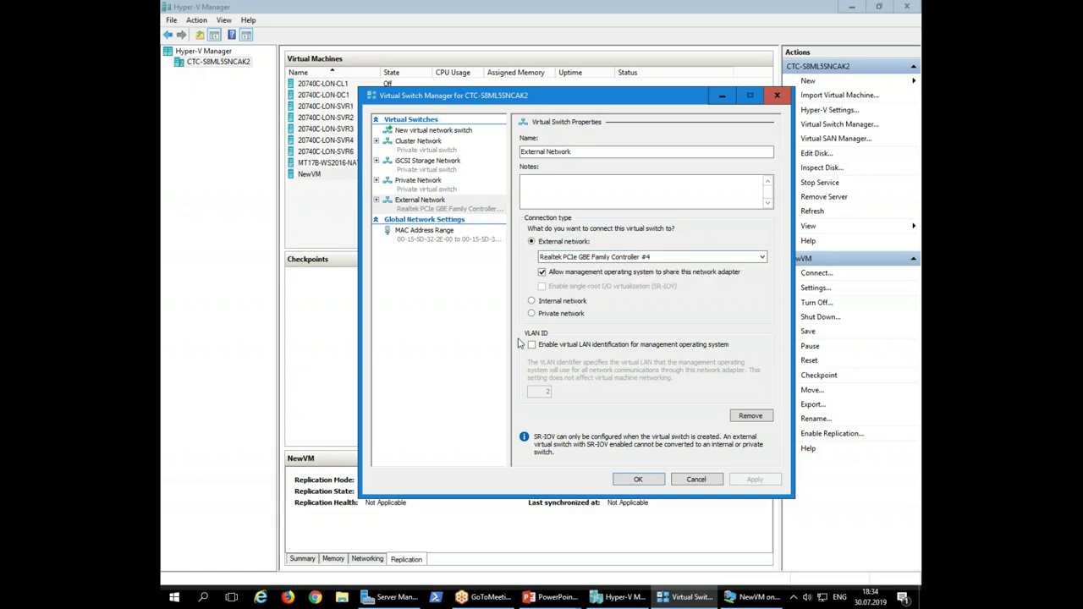
{"action": "left_click", "coordinate": [397, 590]}
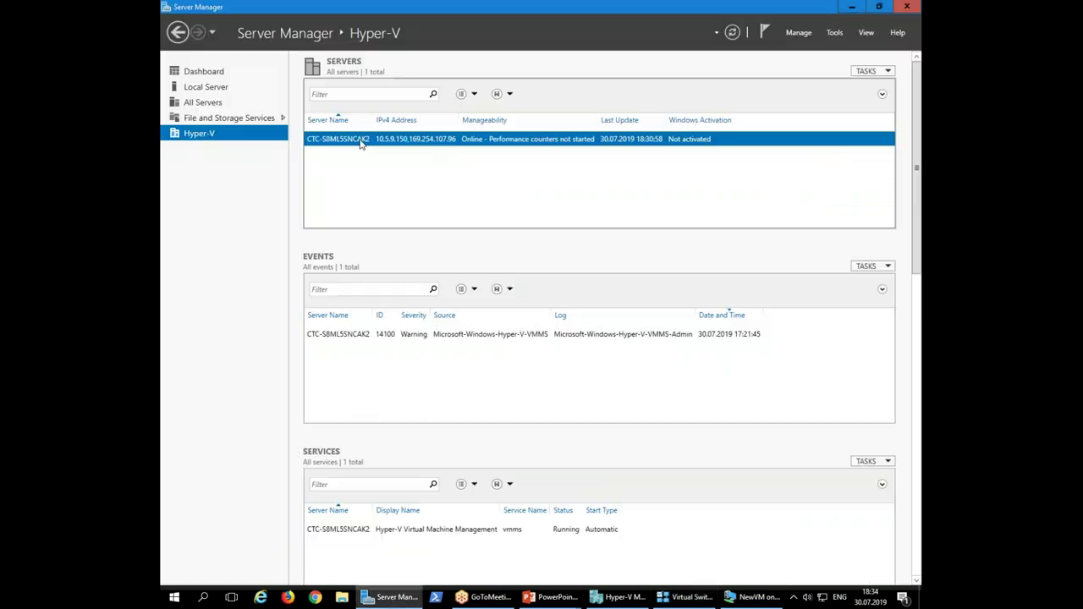
View Local Server properties and inspect the Ethernet 2 adapter in Network Connections
{"action": "left_click", "coordinate": [205, 76]}
{"action": "left_click", "coordinate": [208, 87]}
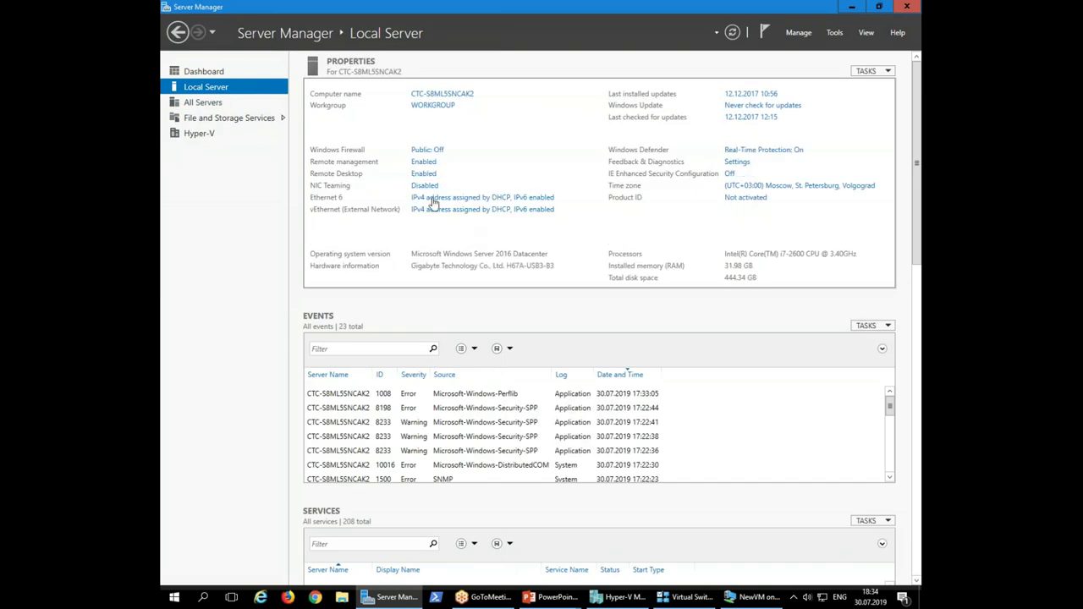
{"action": "left_click", "coordinate": [478, 200]}
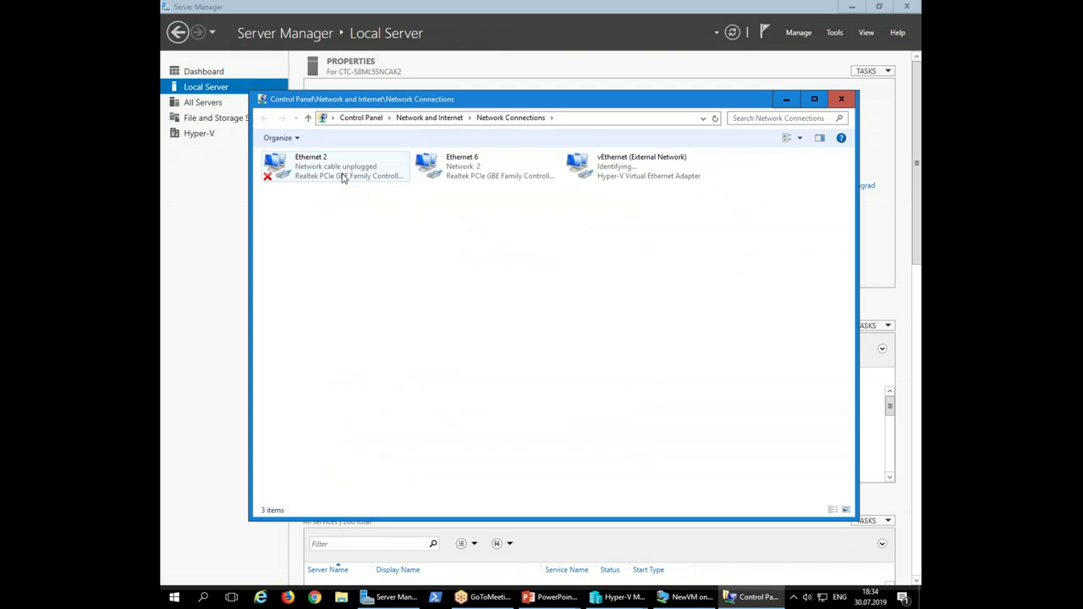
{"action": "left_click", "coordinate": [380, 177]}
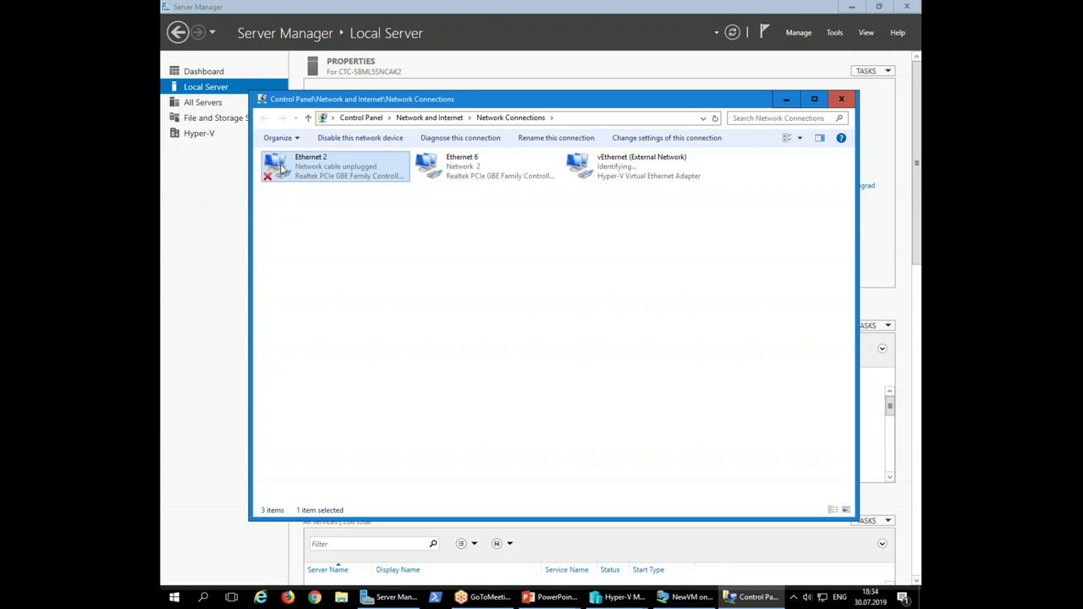
{"action": "left_click", "coordinate": [236, 214]}
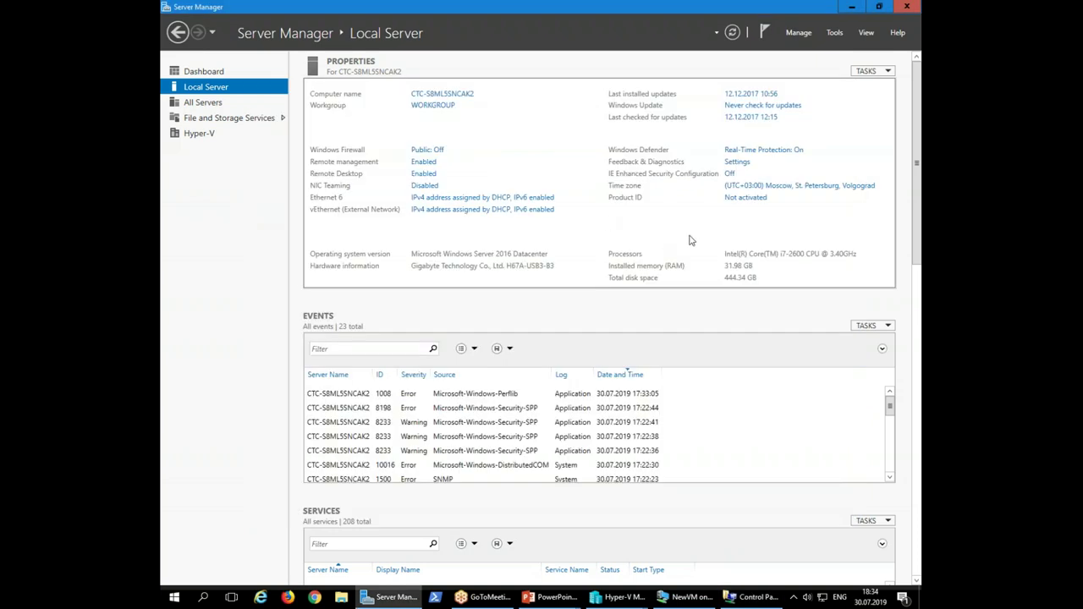
{"action": "left_click", "coordinate": [622, 598]}
Review the External Network switch's adapter list, leaving Controller #4 selected
{"action": "left_click", "coordinate": [665, 572]}
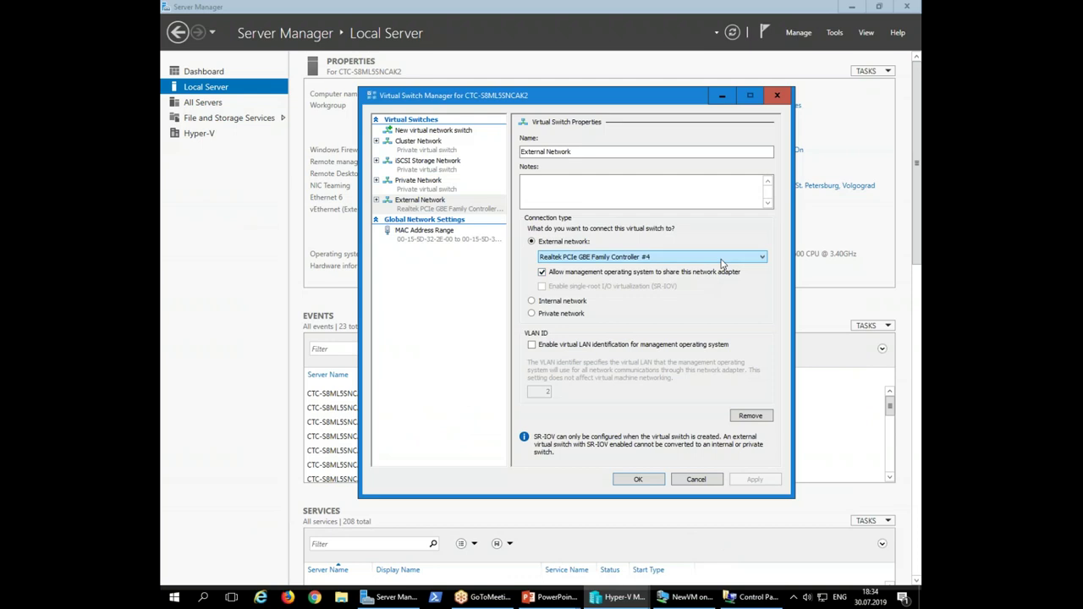
{"action": "left_click", "coordinate": [713, 257]}
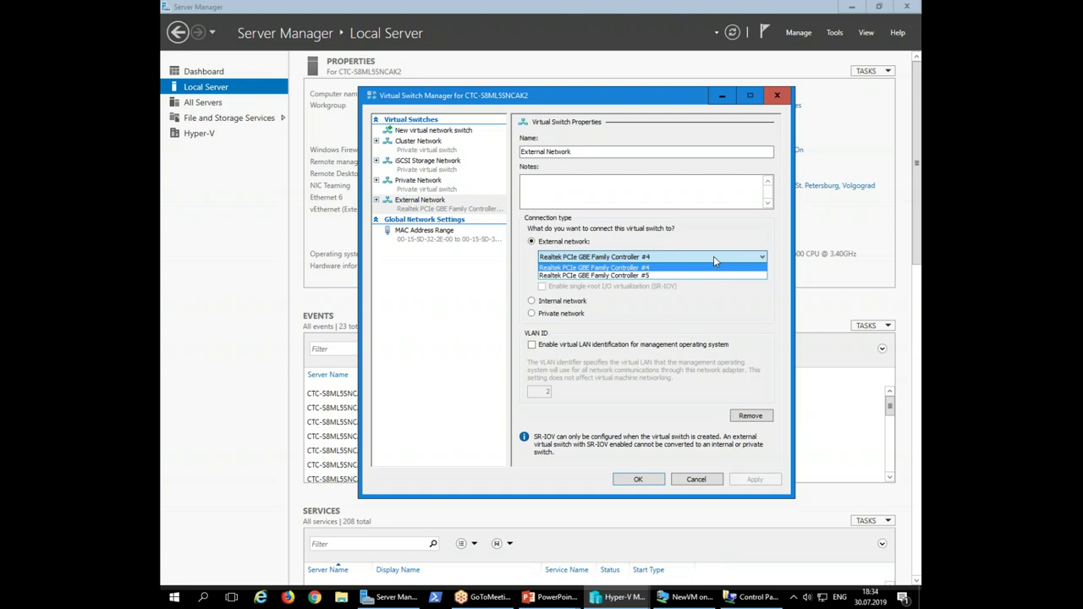
{"action": "left_click", "coordinate": [713, 256]}
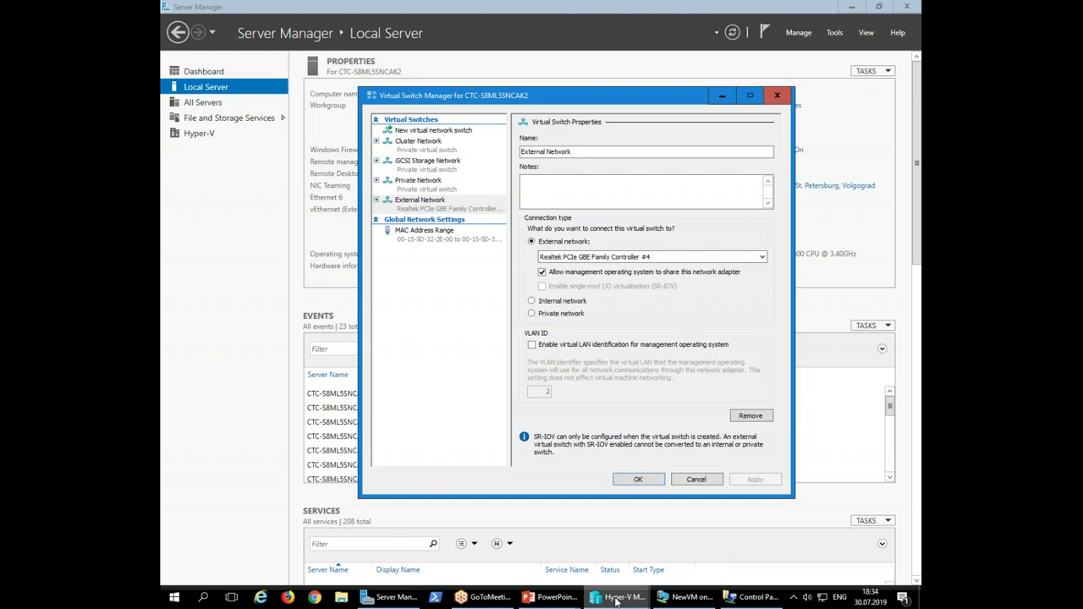
Confirm in Network Connections that Ethernet 6 uses Realtek PCIe GBE Family Controller #5
{"action": "mouse_move", "coordinate": [620, 604]}
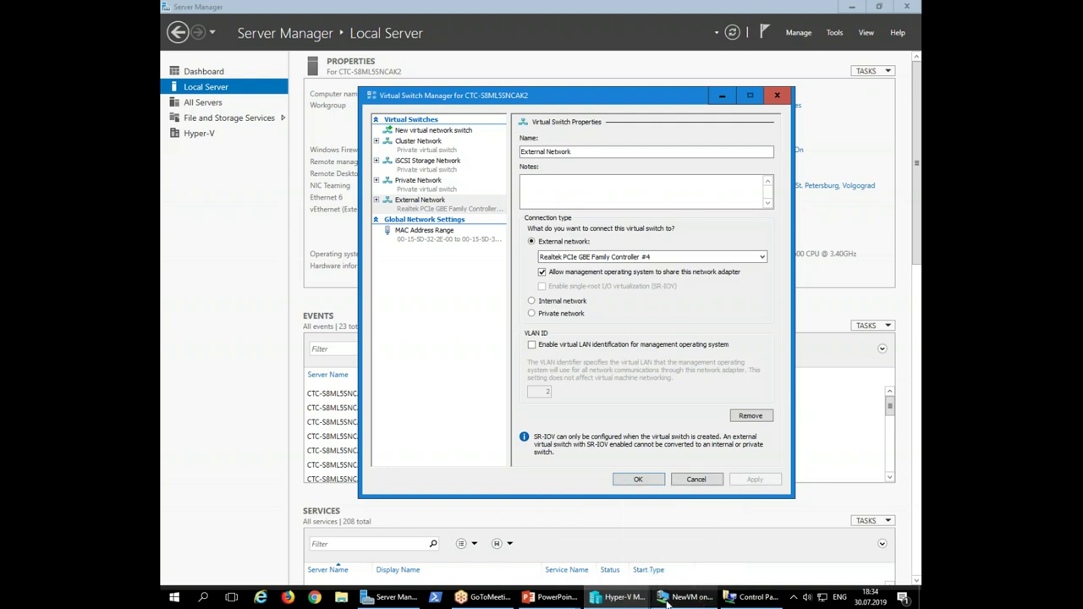
{"action": "left_click", "coordinate": [391, 597]}
{"action": "left_click", "coordinate": [523, 199]}
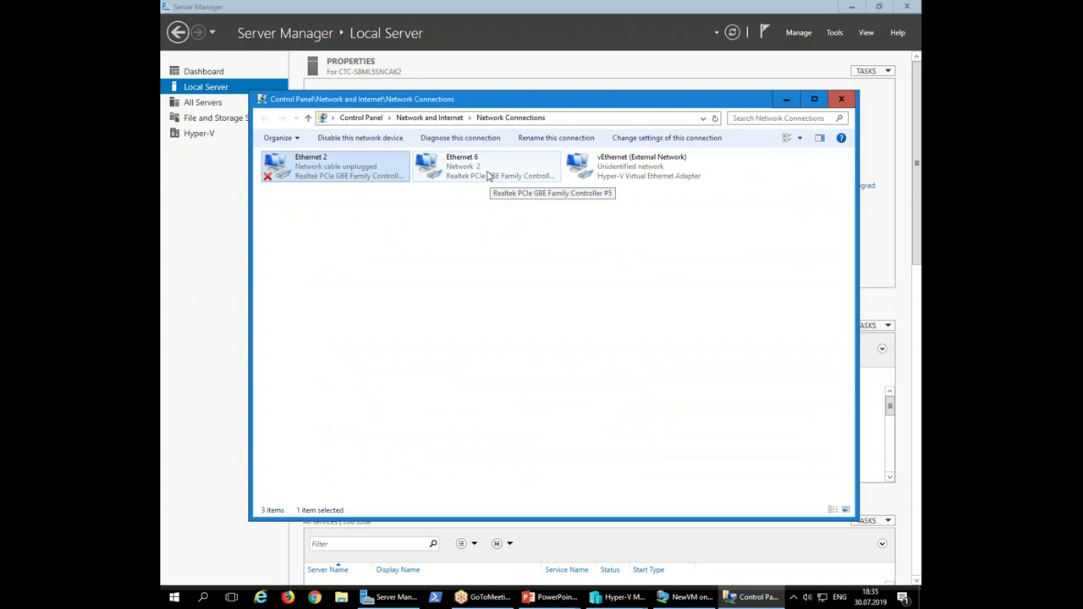
{"action": "left_click", "coordinate": [488, 176]}
{"action": "left_click", "coordinate": [841, 99]}
{"action": "left_click", "coordinate": [851, 6]}
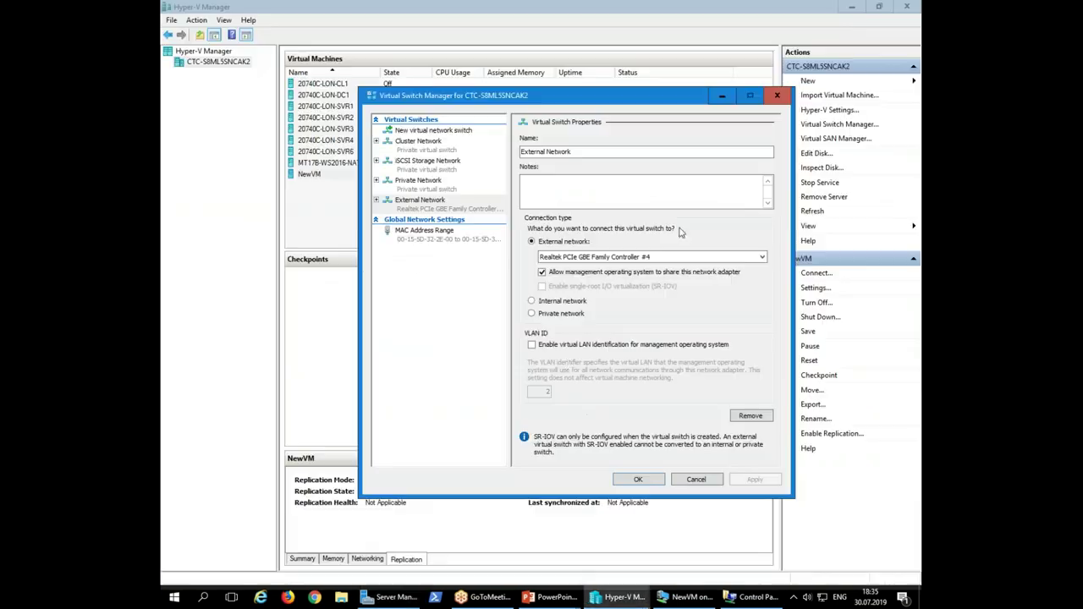
Bind External Network to Realtek PCIe GBE Family Controller #5, apply, and click OK
{"action": "left_click", "coordinate": [627, 256]}
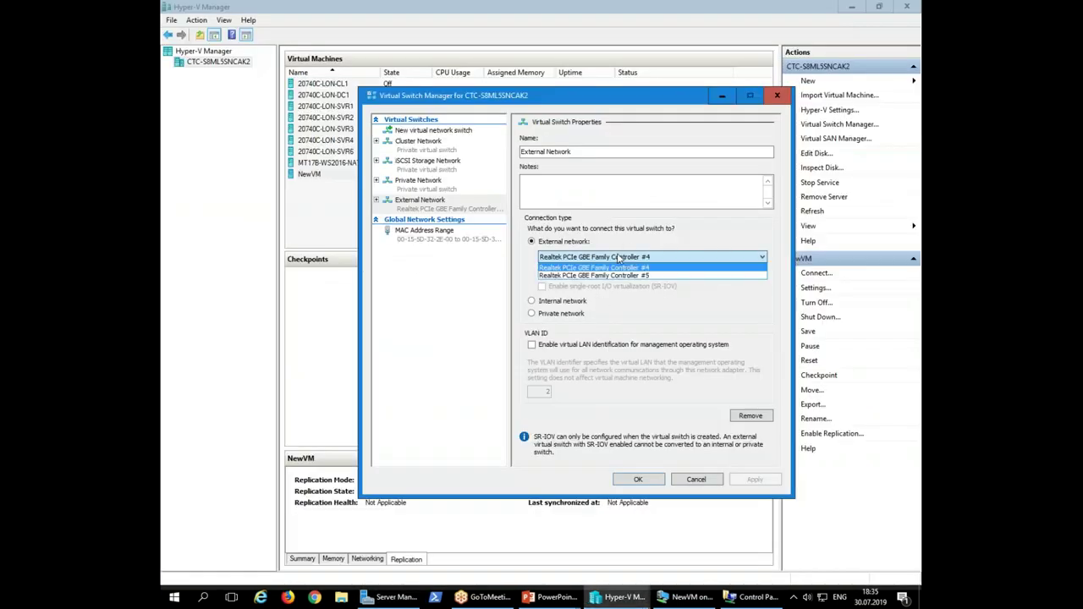
{"action": "left_click", "coordinate": [606, 282]}
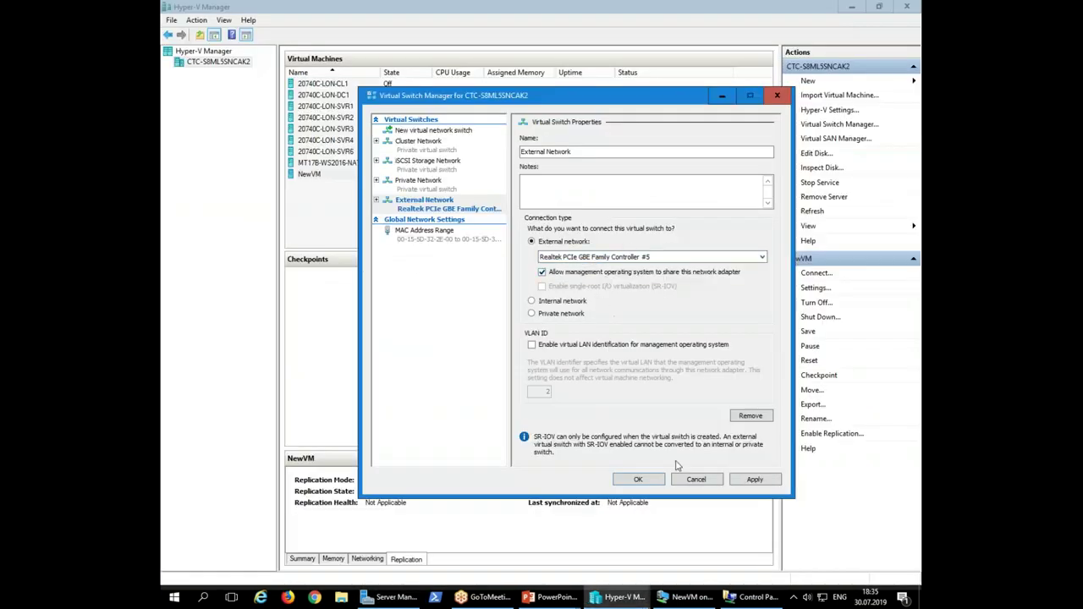
{"action": "left_click", "coordinate": [755, 480]}
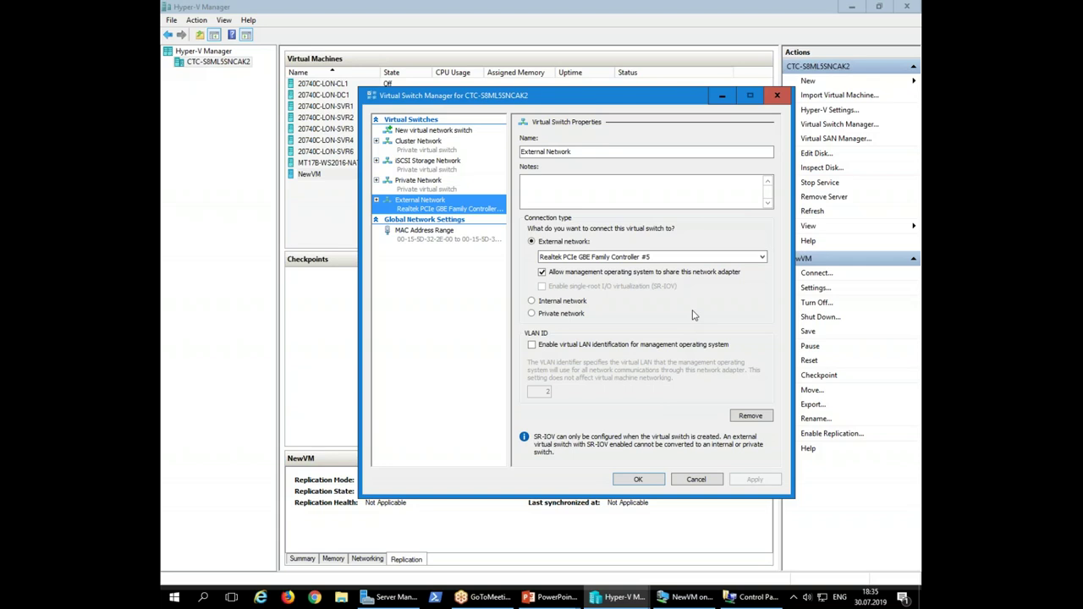
{"action": "left_click", "coordinate": [635, 479]}
Reconnect to NewVM's console and decline network discoverability
{"action": "left_click", "coordinate": [415, 175]}
{"action": "double_click", "coordinate": [415, 175]}
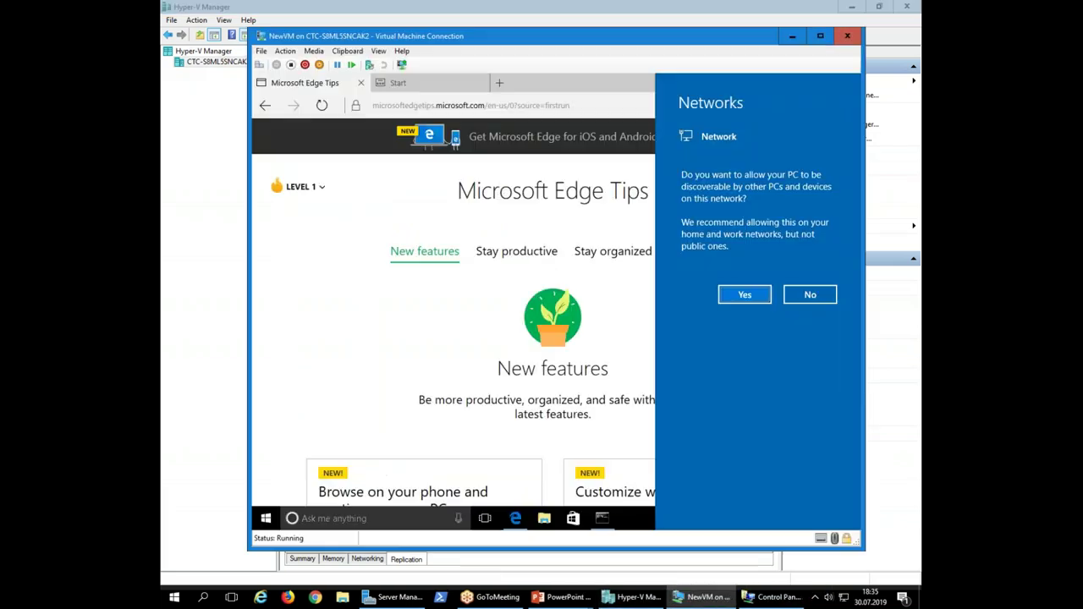
{"action": "left_click", "coordinate": [810, 295]}
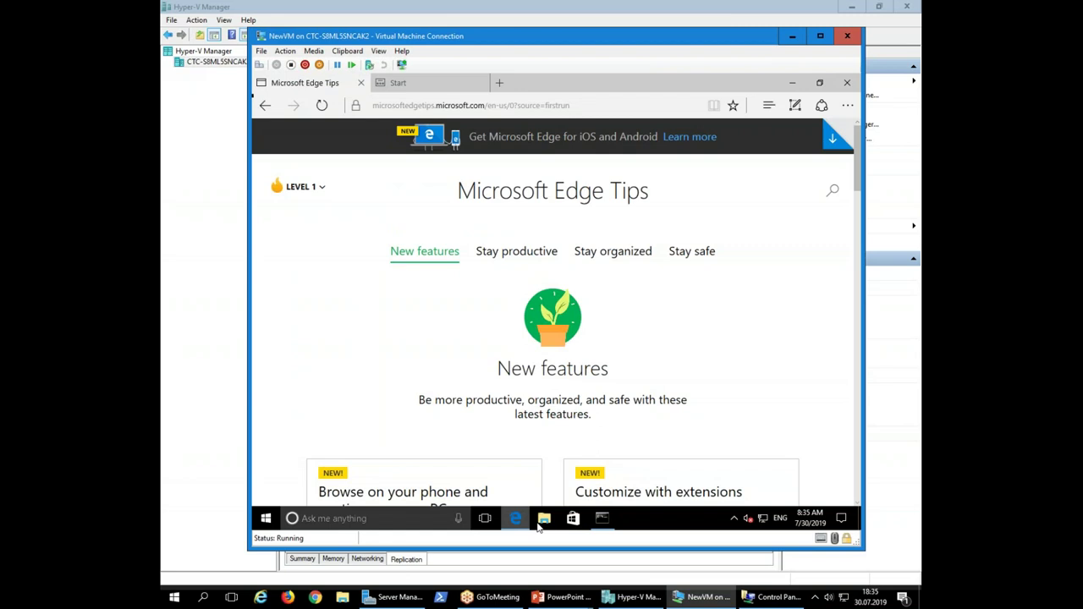
Rerun ipconfig in the guest, showing IPv4 10.5.9.59 with gateway 10.5.9.254
{"action": "left_click", "coordinate": [600, 519]}
{"action": "key", "text": "Escape"}
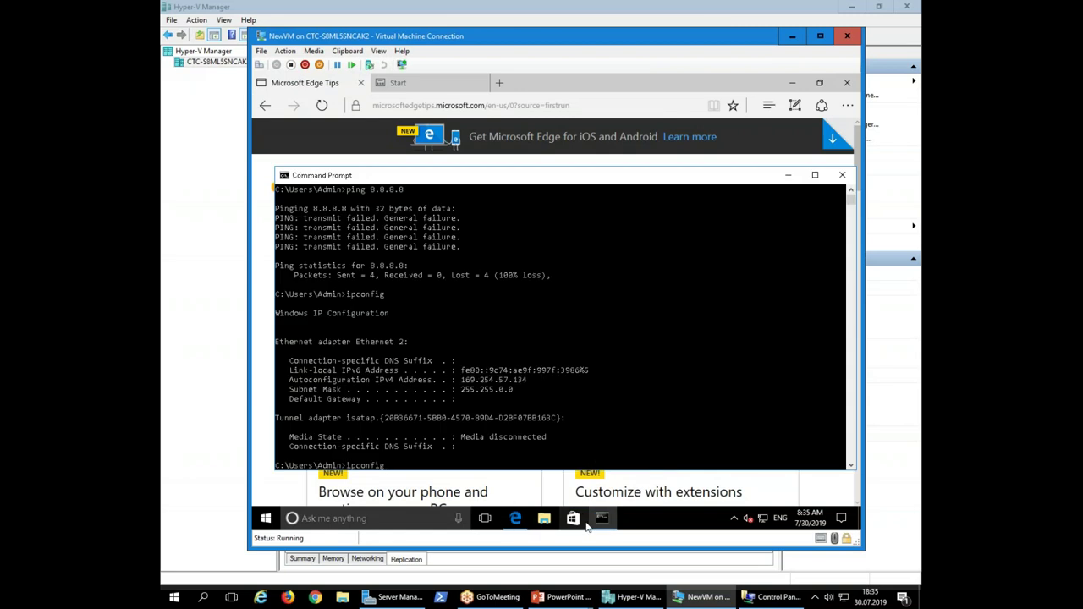
{"action": "key", "text": "Up"}
{"action": "key", "text": "Return"}
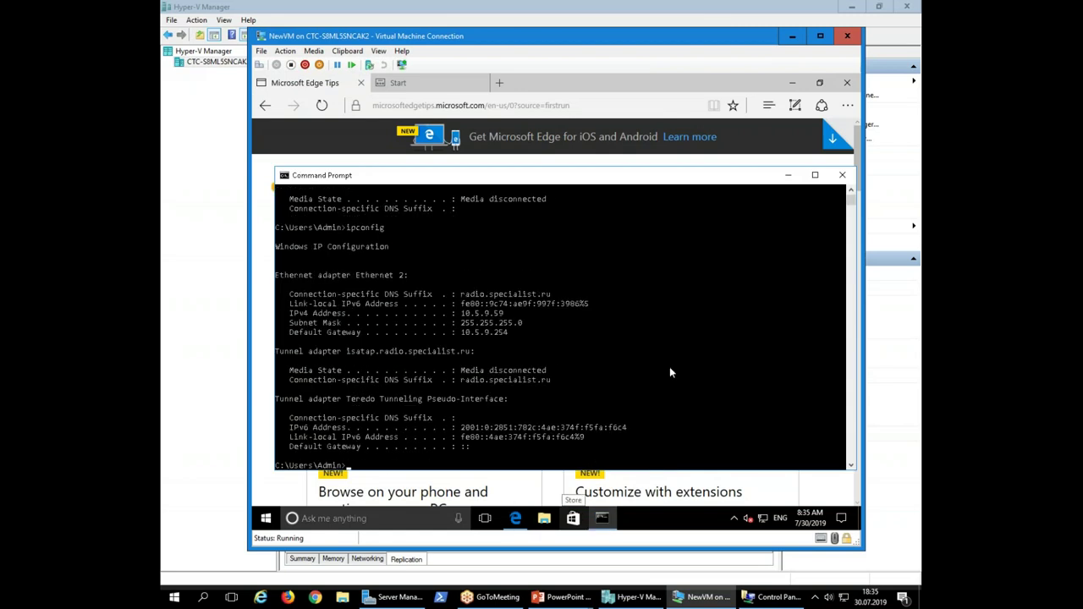
{"action": "left_click_drag", "start_coordinate": [460, 314], "coordinate": [526, 316]}
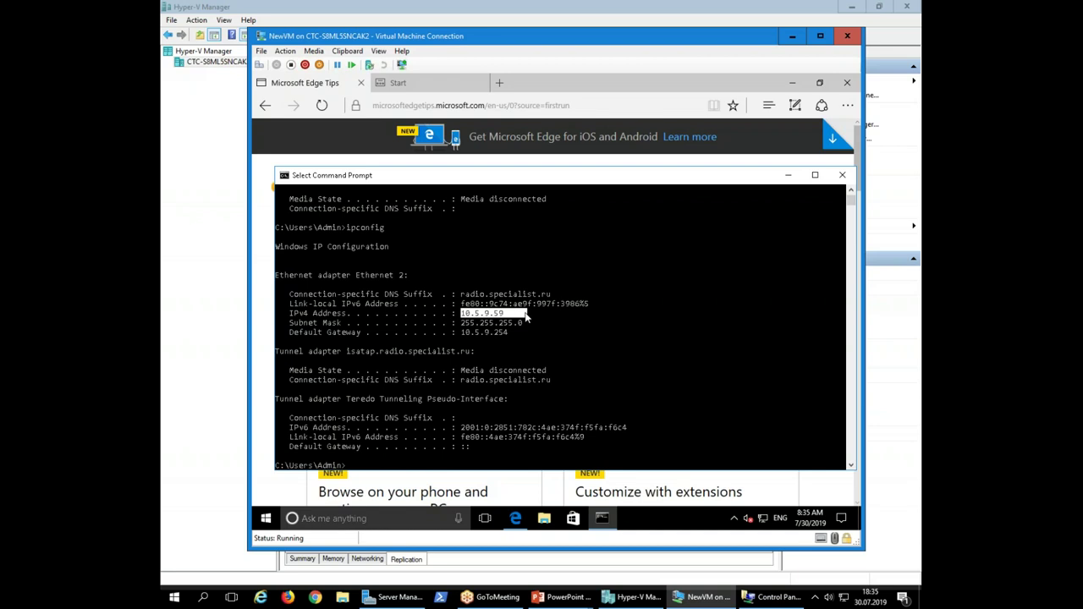
{"action": "left_click", "coordinate": [547, 84]}
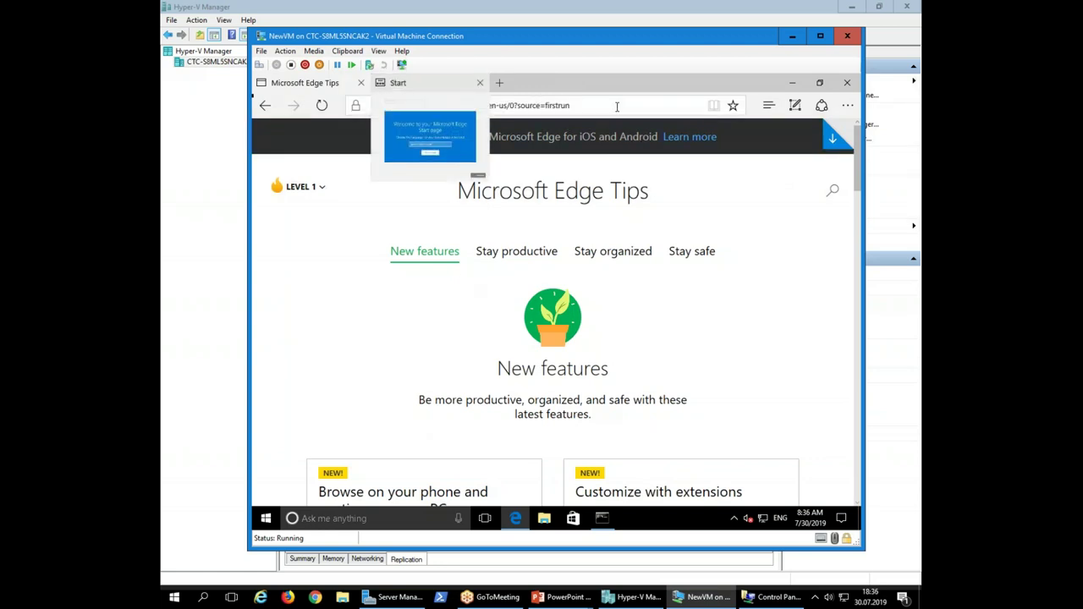
In NewVM's Edge, search 'microsoft' in a new tab to load Bing results, then return to Hyper-V Manager
{"action": "left_click", "coordinate": [442, 90]}
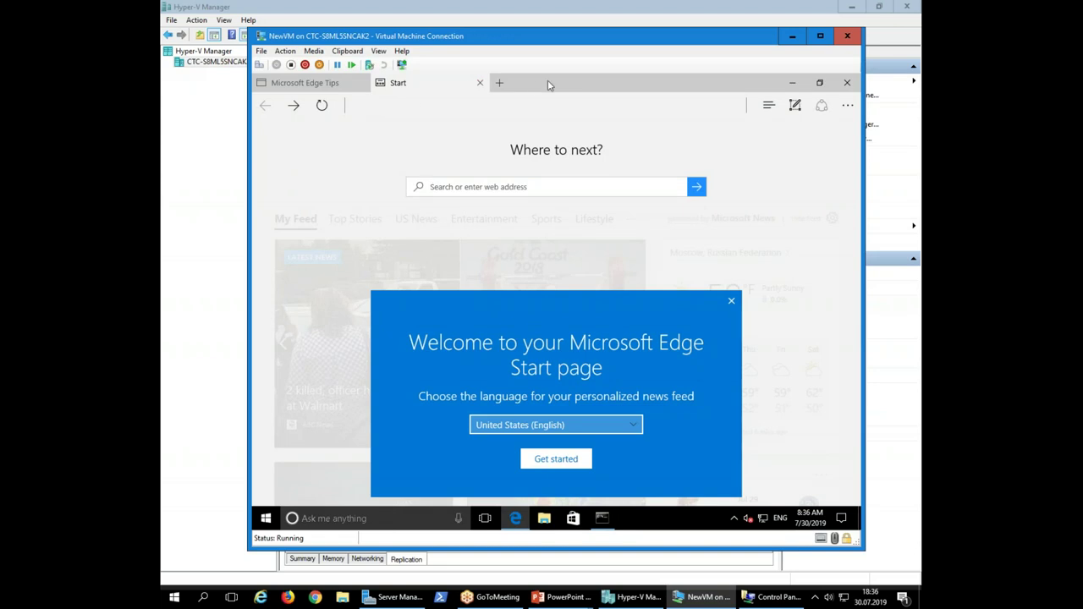
{"action": "left_click", "coordinate": [499, 82]}
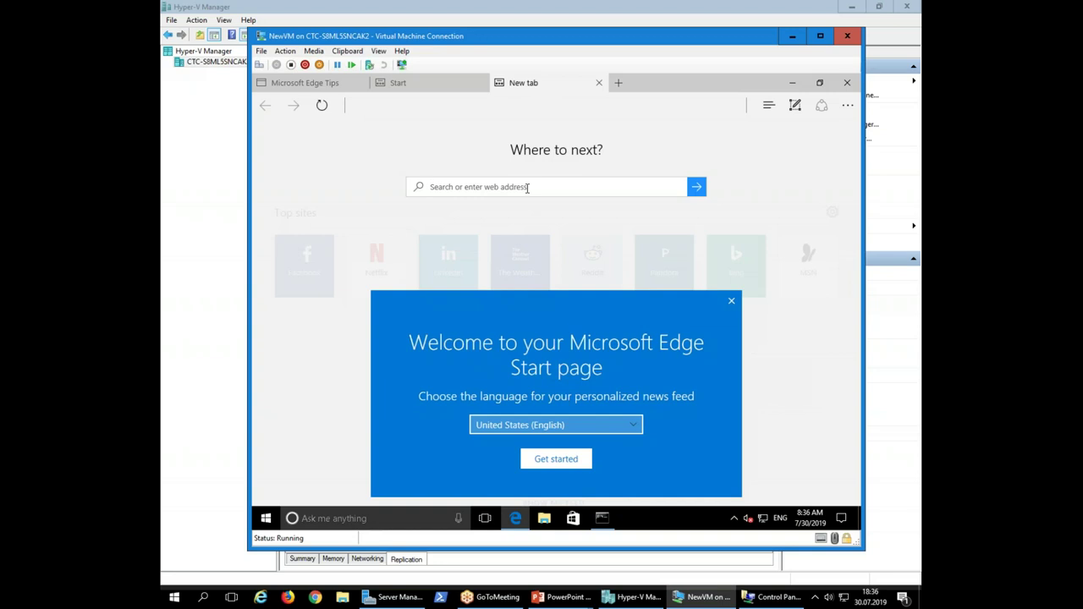
{"action": "type", "text": "micros"}
{"action": "type", "text": "osft"}
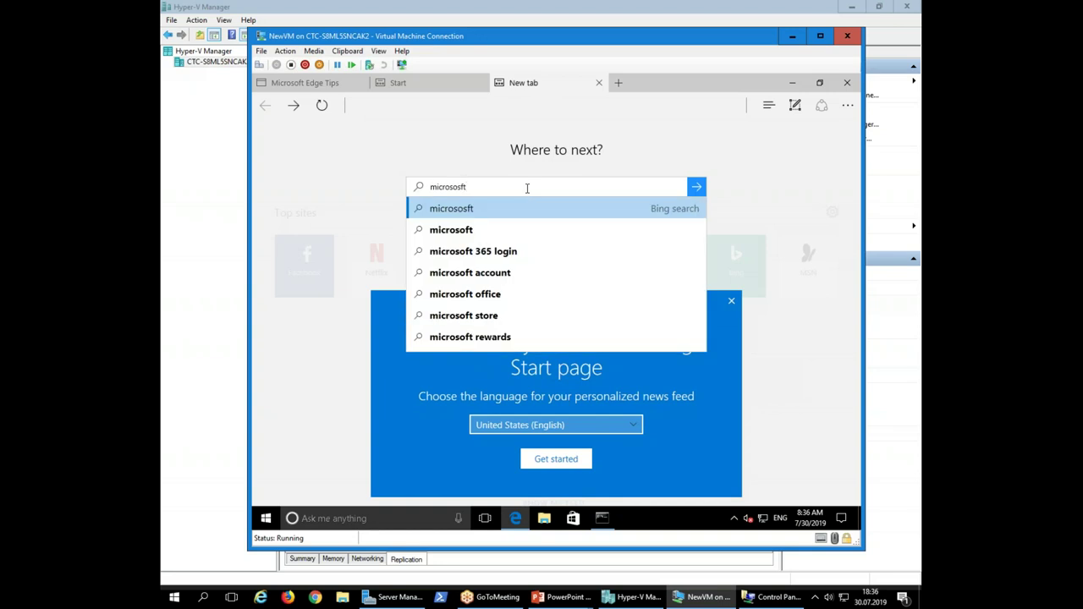
{"action": "key", "text": "Return"}
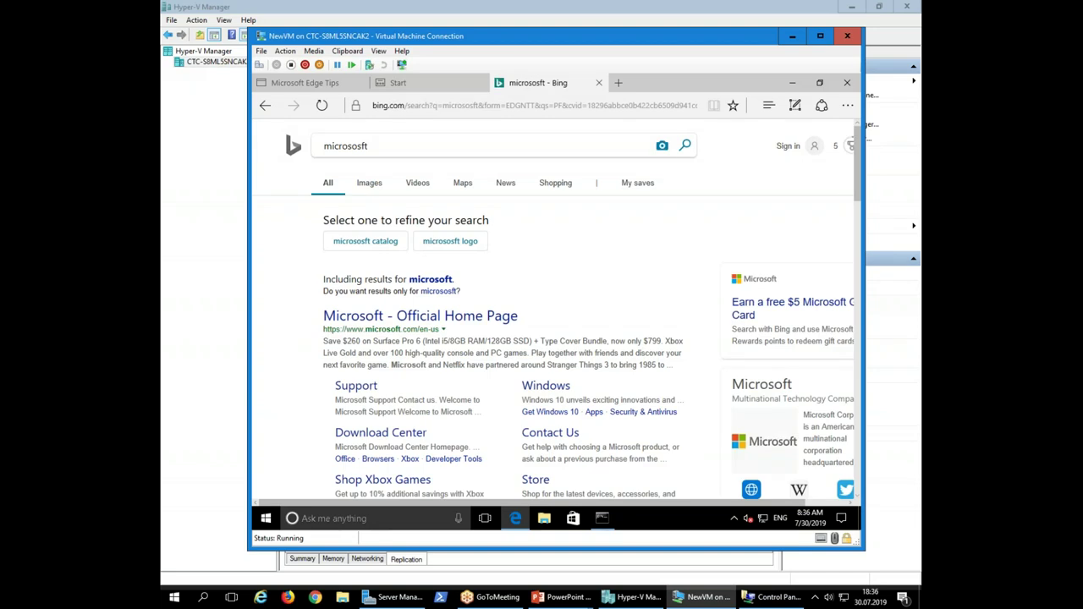
{"action": "left_click", "coordinate": [221, 286]}
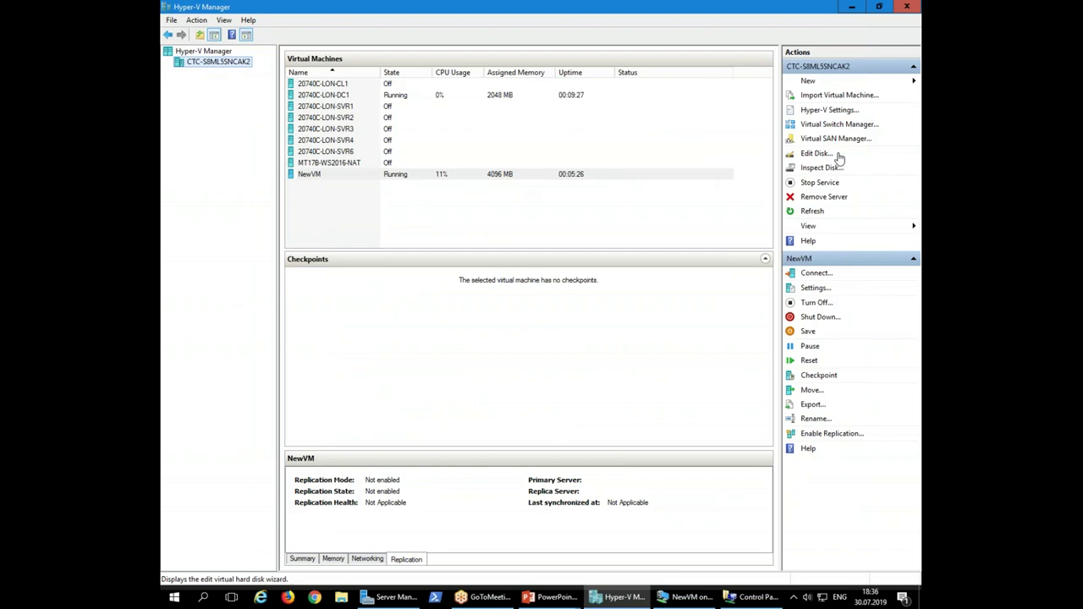
{"action": "left_click", "coordinate": [840, 125]}
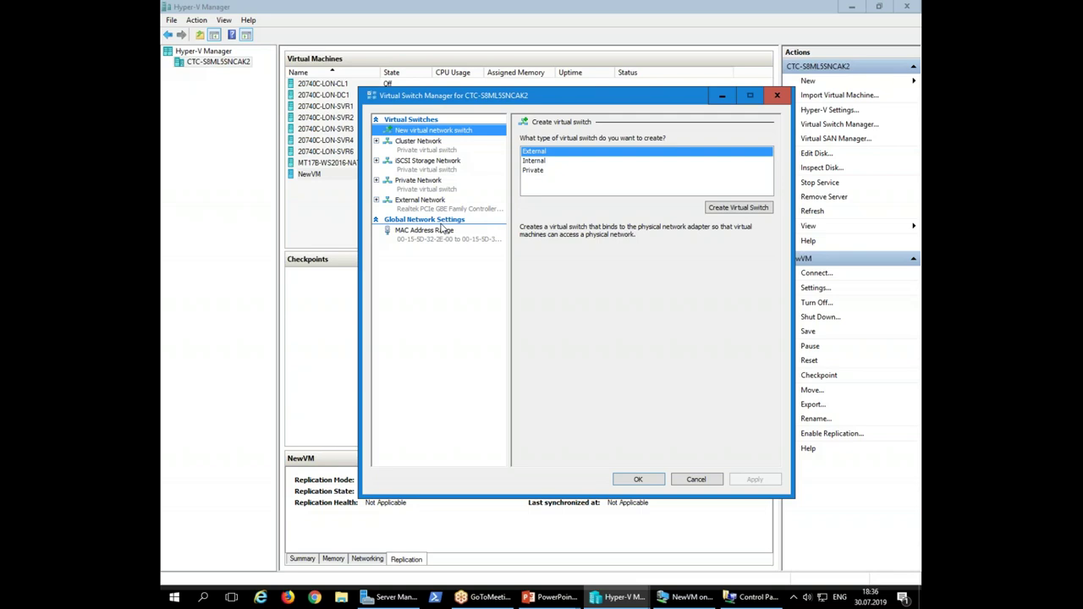
{"action": "left_click", "coordinate": [432, 210]}
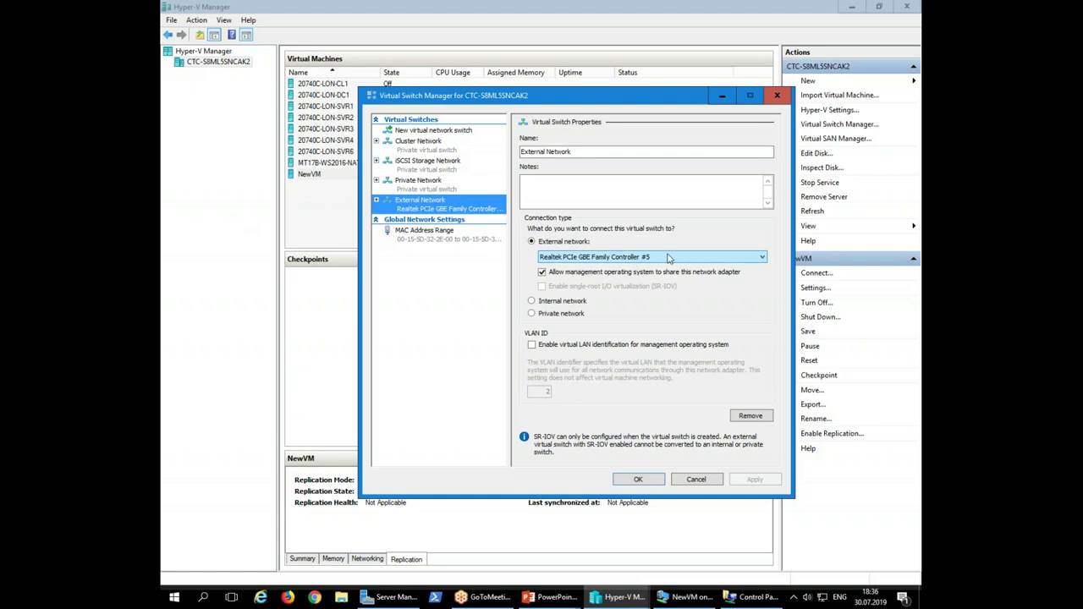
{"action": "left_click", "coordinate": [664, 259]}
{"action": "left_click", "coordinate": [659, 263]}
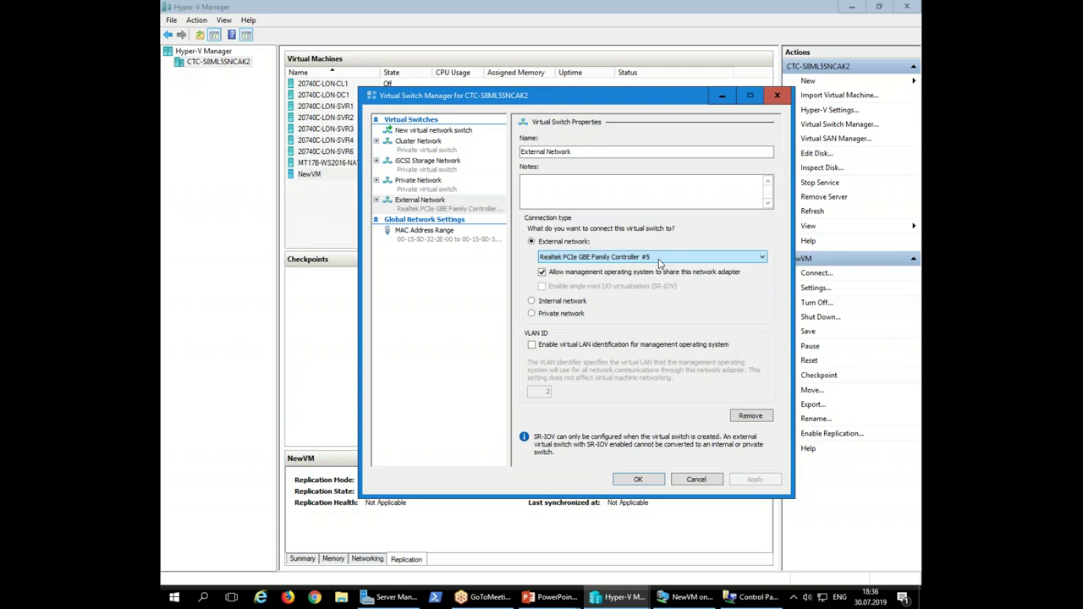
{"action": "left_click", "coordinate": [659, 260]}
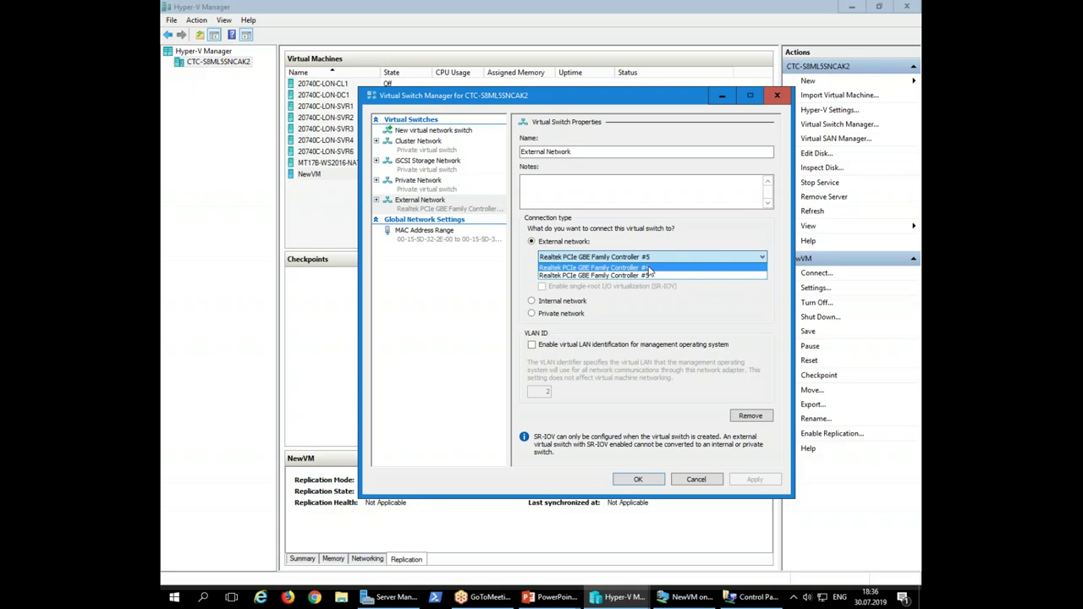
{"action": "left_click", "coordinate": [677, 240]}
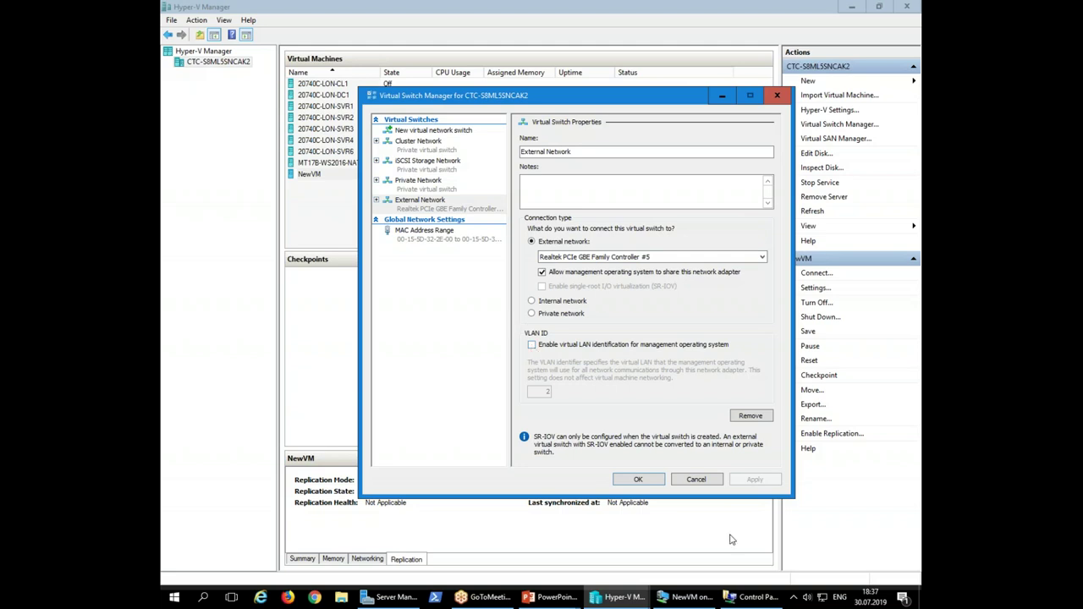
{"action": "left_click", "coordinate": [692, 479]}
{"action": "left_click", "coordinate": [503, 229]}
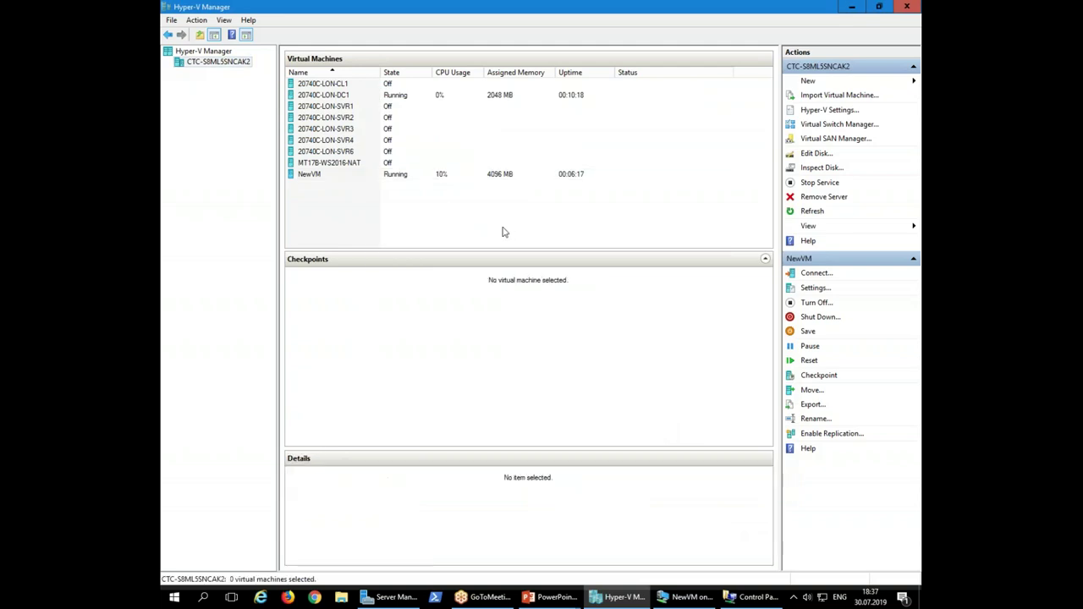
{"action": "left_click", "coordinate": [499, 179]}
{"action": "left_click", "coordinate": [505, 211]}
Start the New Virtual Machine Wizard for NewVM_G2 and choose Generation 2
{"action": "left_click", "coordinate": [809, 82]}
{"action": "left_click", "coordinate": [840, 82]}
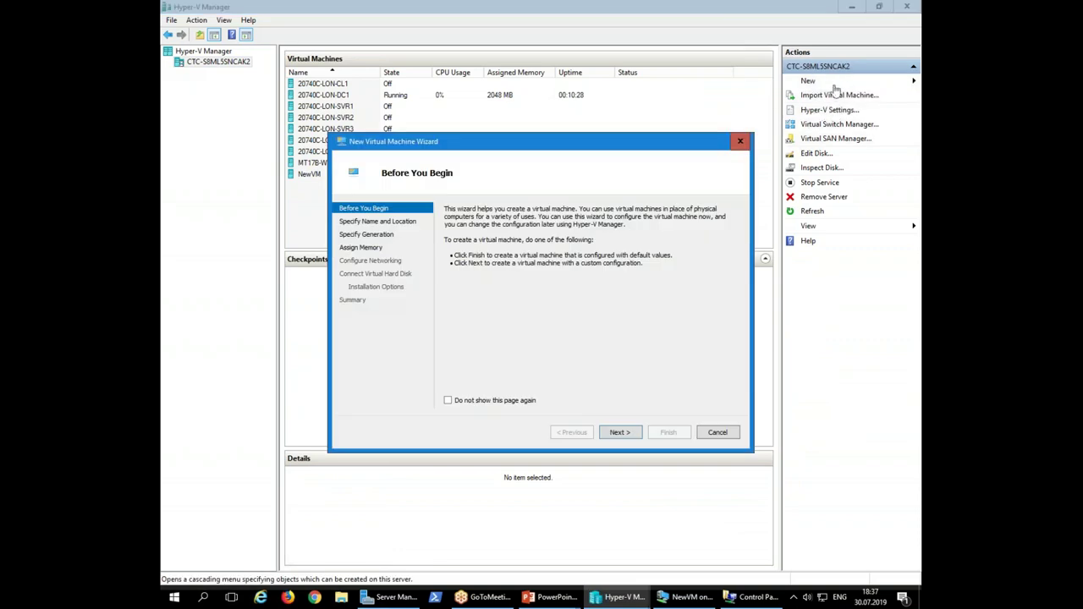
{"action": "left_click", "coordinate": [631, 434]}
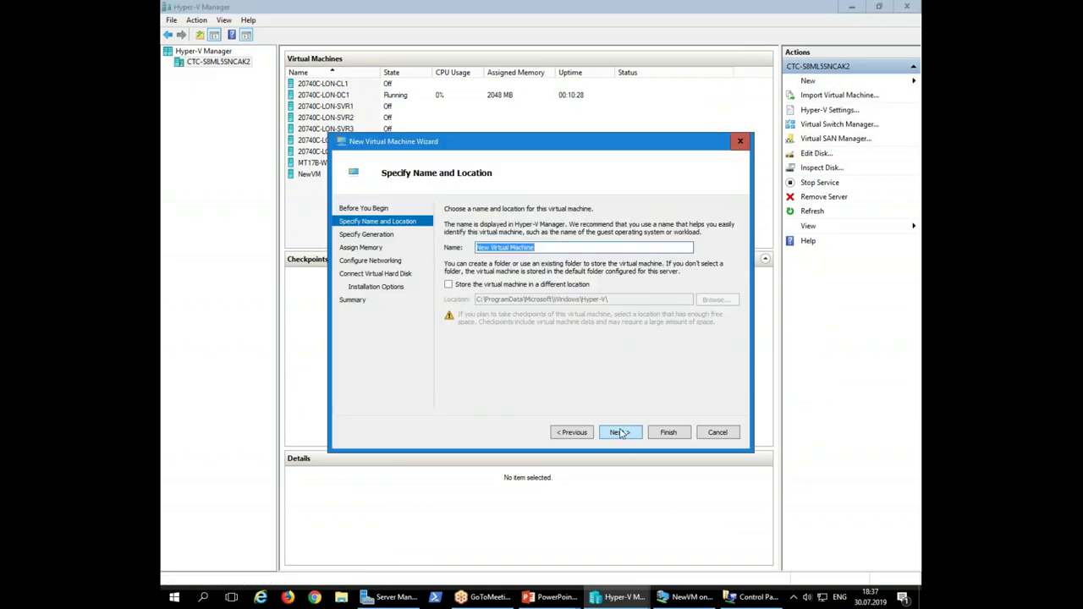
{"action": "type", "text": "NewVM_G2"}
{"action": "left_click", "coordinate": [611, 435]}
{"action": "left_click", "coordinate": [448, 257]}
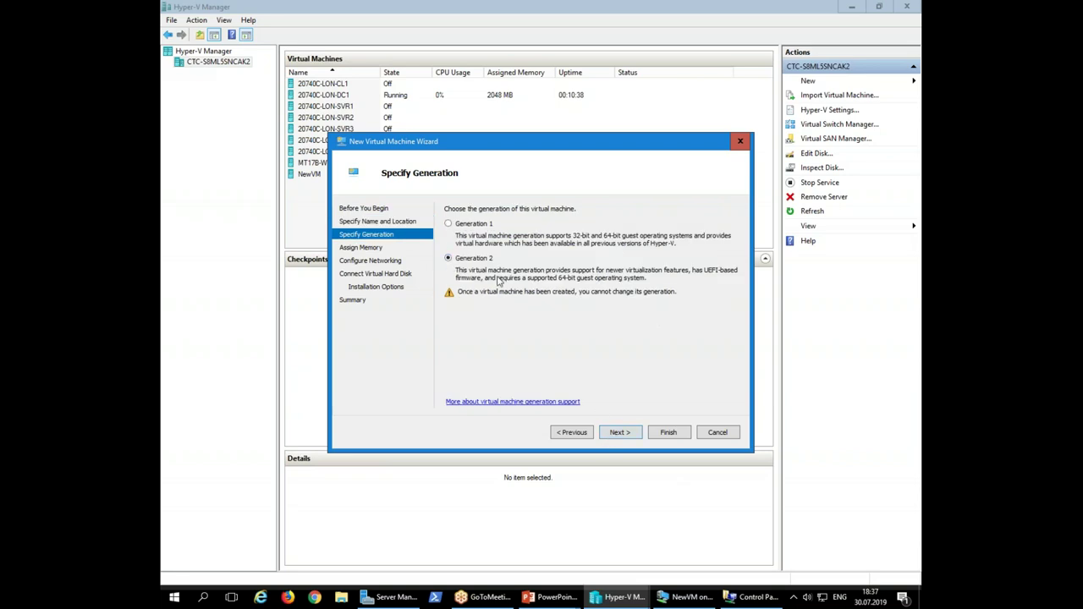
{"action": "left_click", "coordinate": [628, 439]}
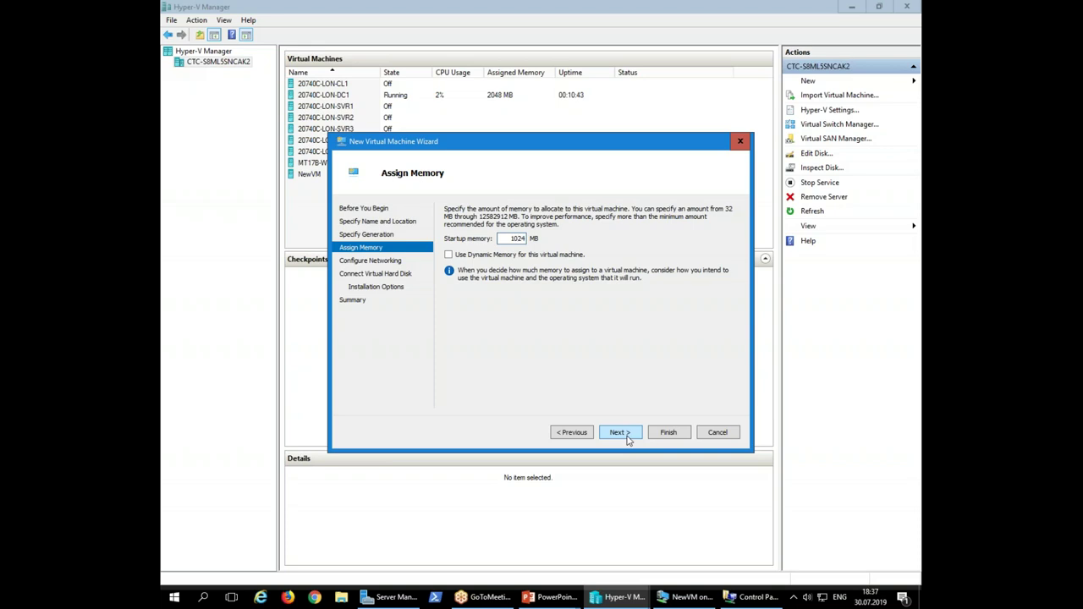
Set startup memory to 2048 MB and connect the VM to External Network
{"action": "key", "text": "BackSpace"}
{"action": "key", "text": "BackSpace"}
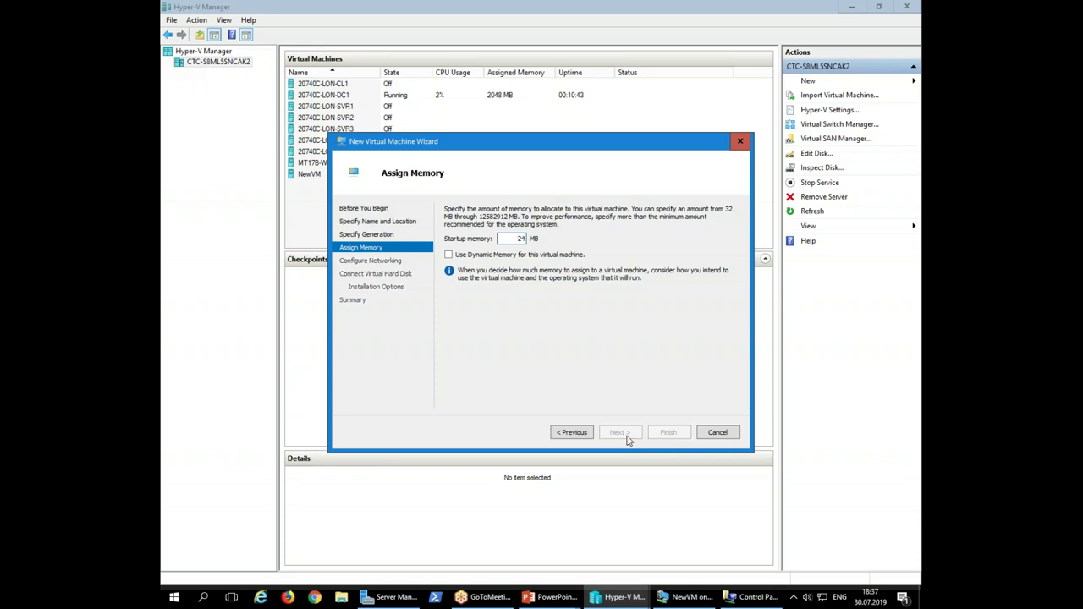
{"action": "key", "text": "Delete"}
{"action": "key", "text": "Delete"}
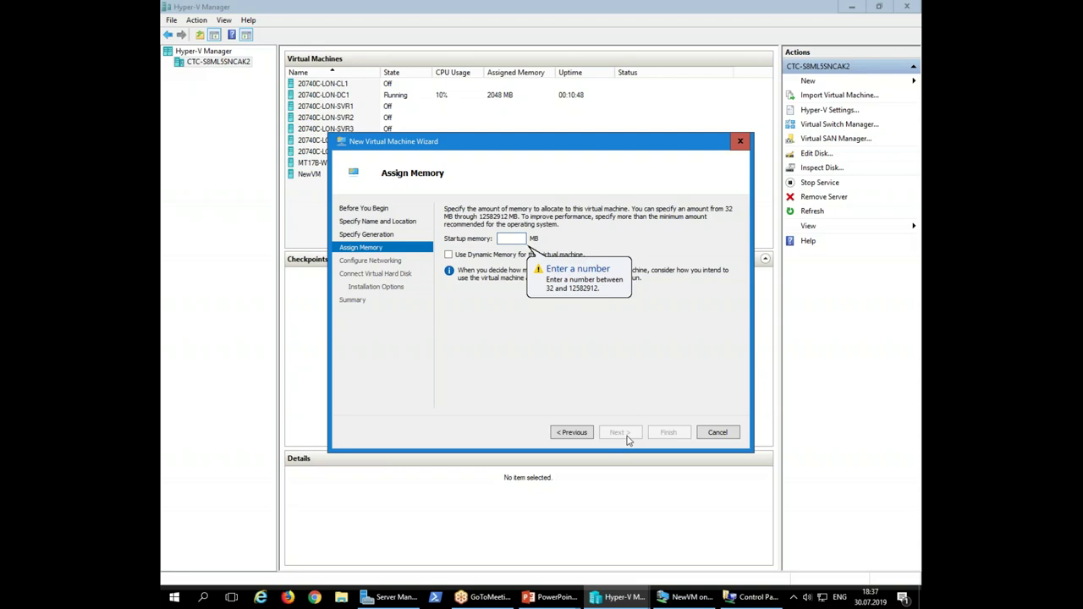
{"action": "type", "text": "2048"}
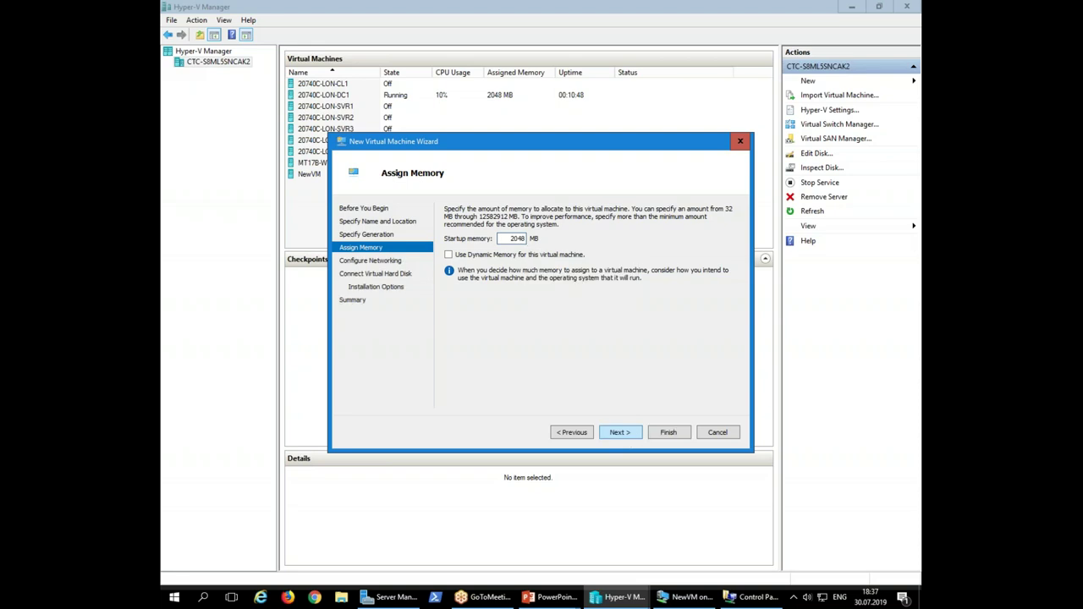
{"action": "left_click", "coordinate": [613, 431]}
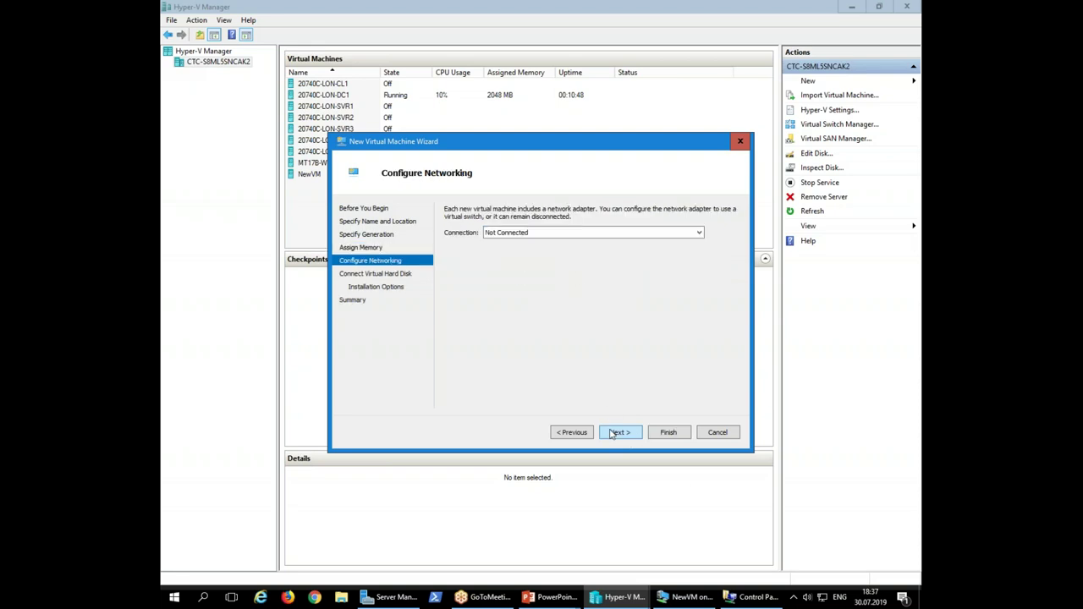
{"action": "left_click", "coordinate": [569, 233]}
{"action": "left_click", "coordinate": [516, 274]}
Keep the new VHDX and default installation options, then finish creating the VM
{"action": "left_click", "coordinate": [633, 432]}
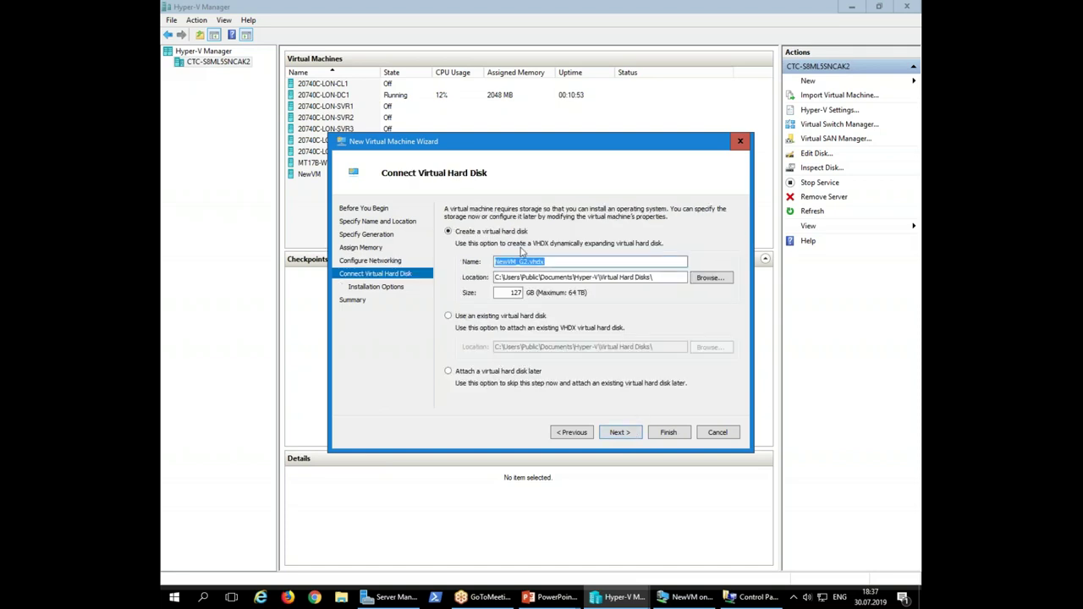
{"action": "left_click", "coordinate": [619, 432]}
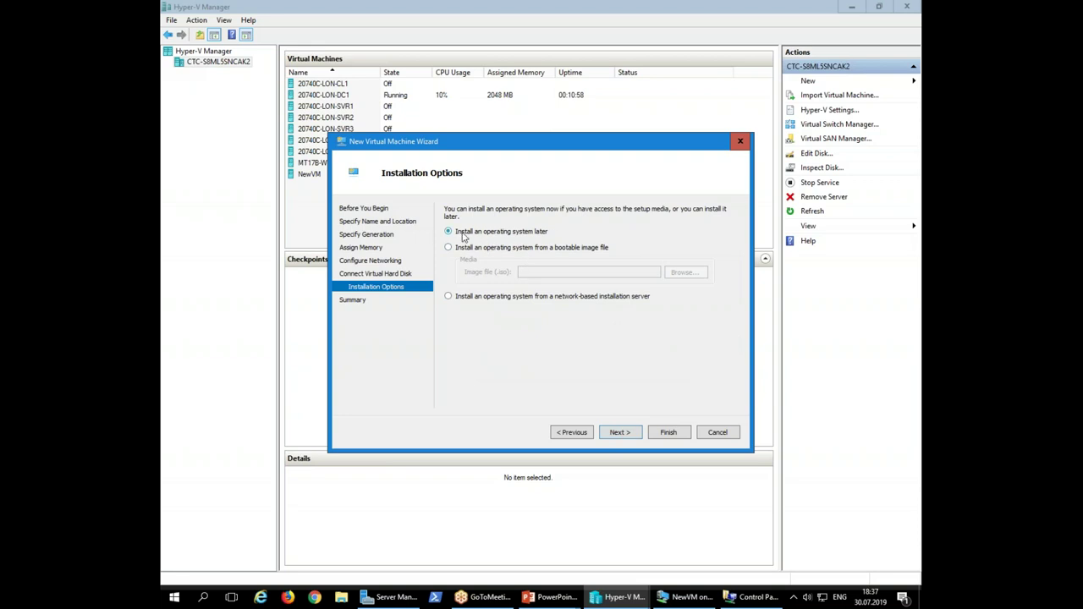
{"action": "left_click", "coordinate": [627, 434]}
{"action": "left_click", "coordinate": [667, 434]}
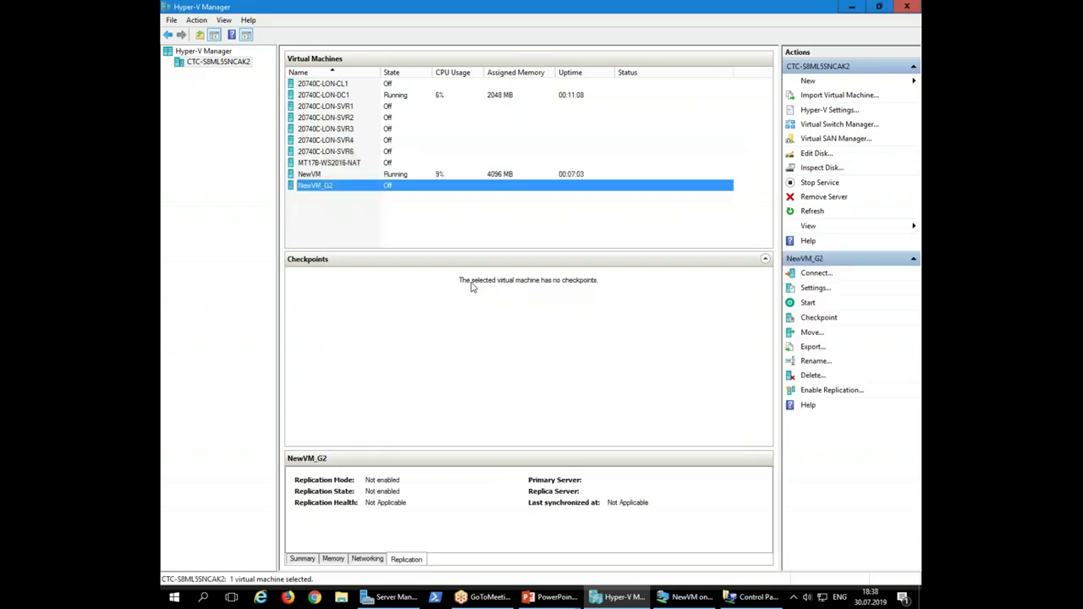
{"action": "right_click", "coordinate": [379, 185]}
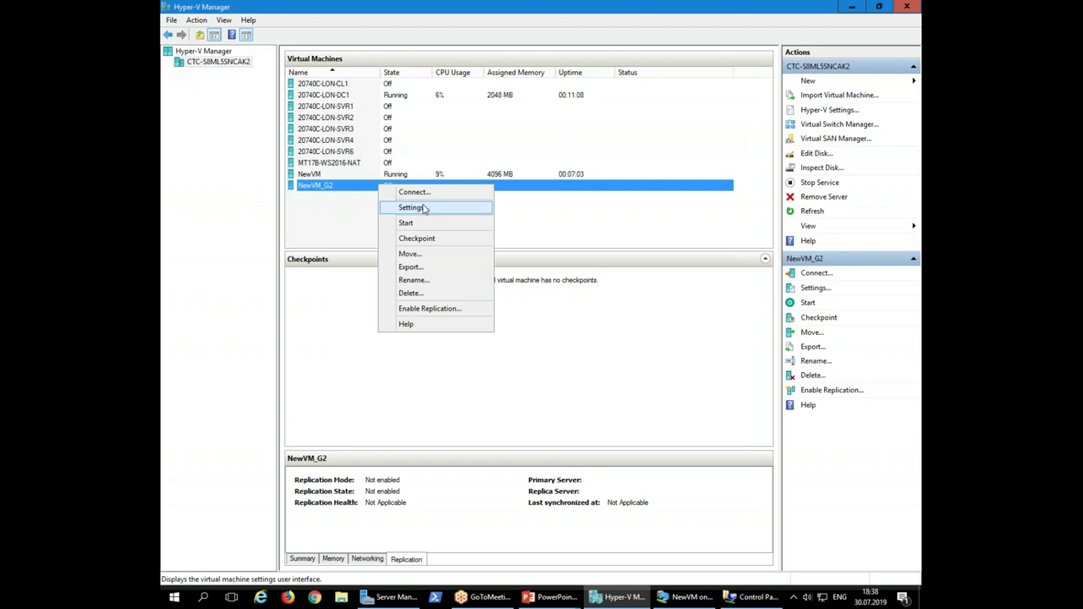
{"action": "left_click", "coordinate": [427, 211]}
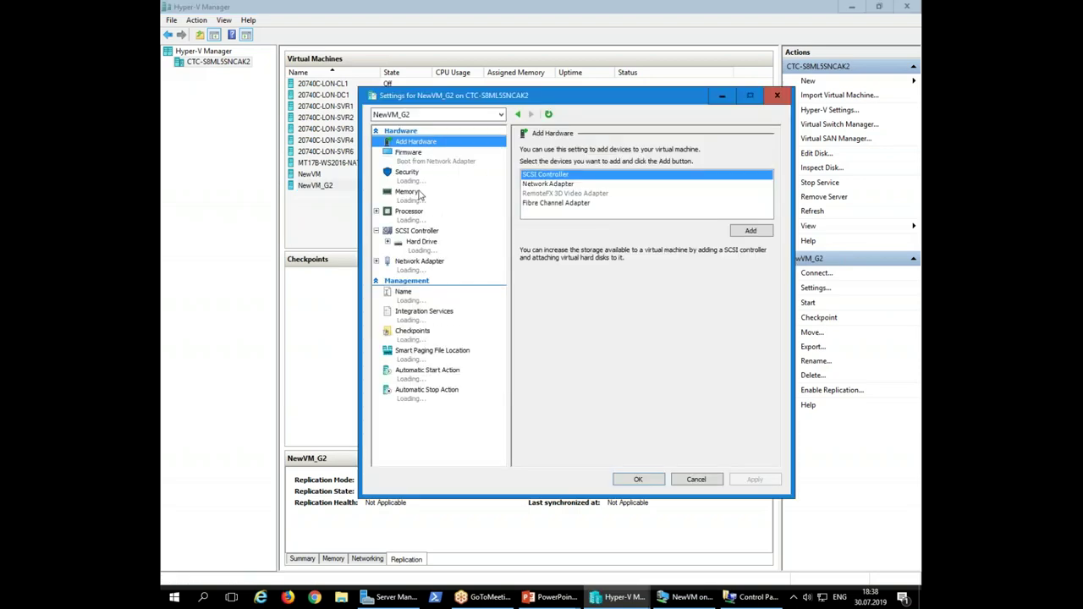
{"action": "left_click_drag", "start_coordinate": [470, 100], "coordinate": [533, 119]}
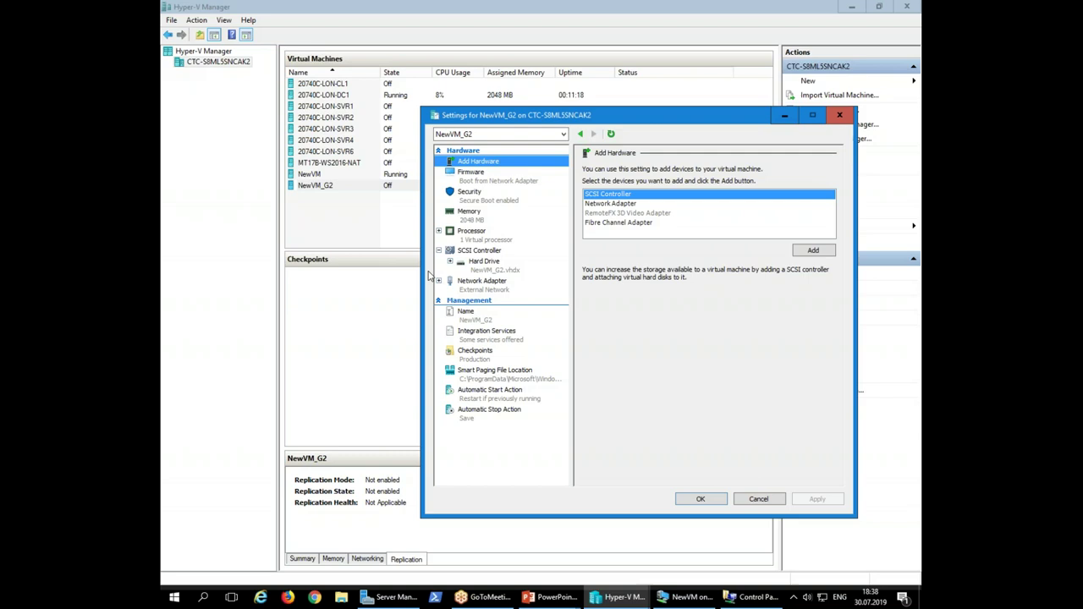
{"action": "left_click", "coordinate": [380, 234]}
{"action": "left_click", "coordinate": [357, 176]}
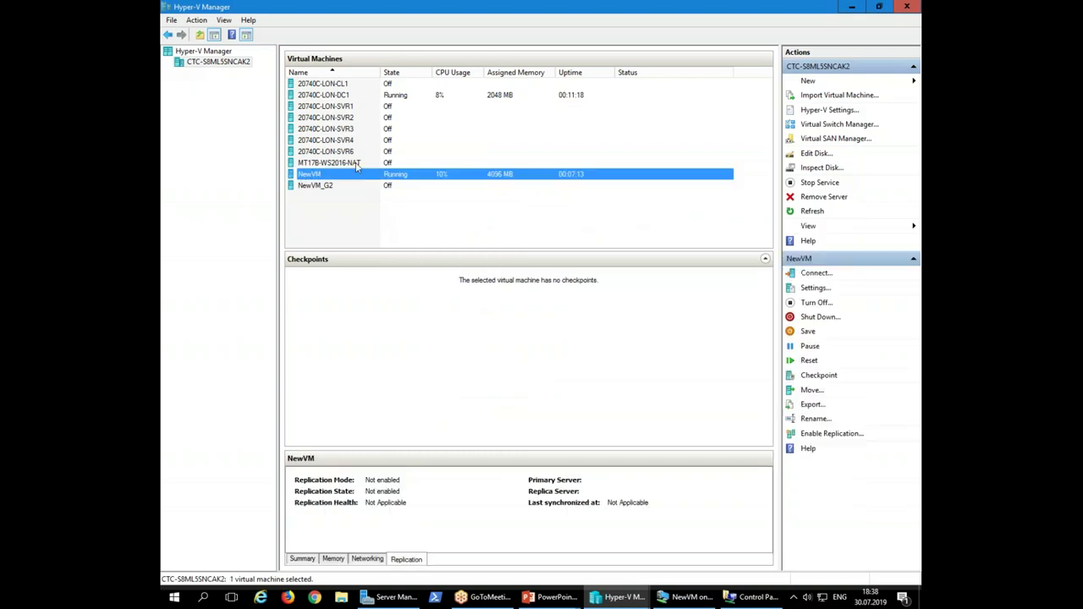
{"action": "right_click", "coordinate": [352, 138]}
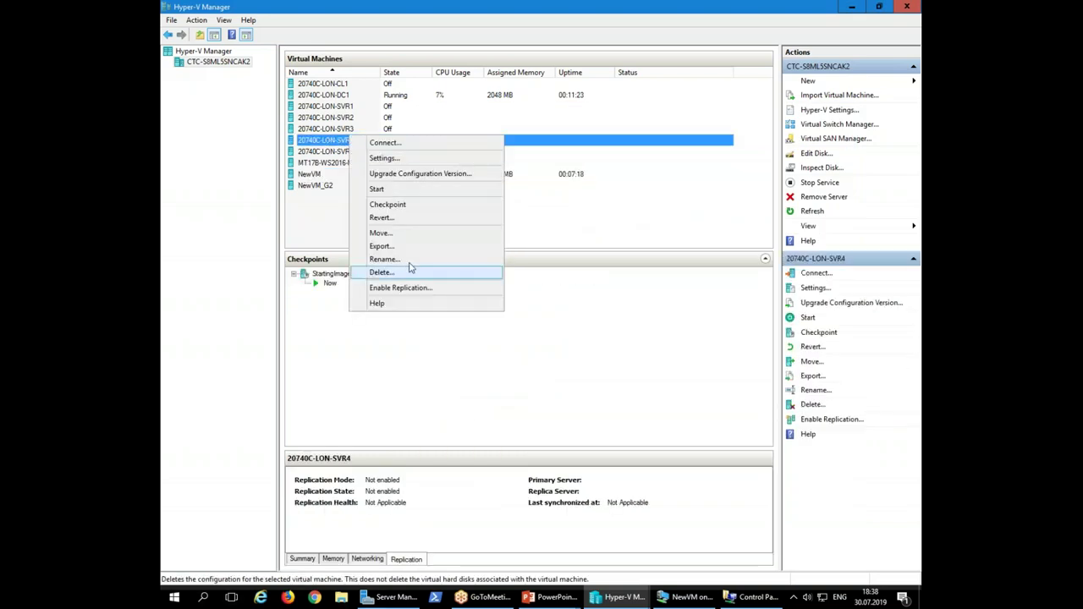
{"action": "left_click", "coordinate": [388, 159]}
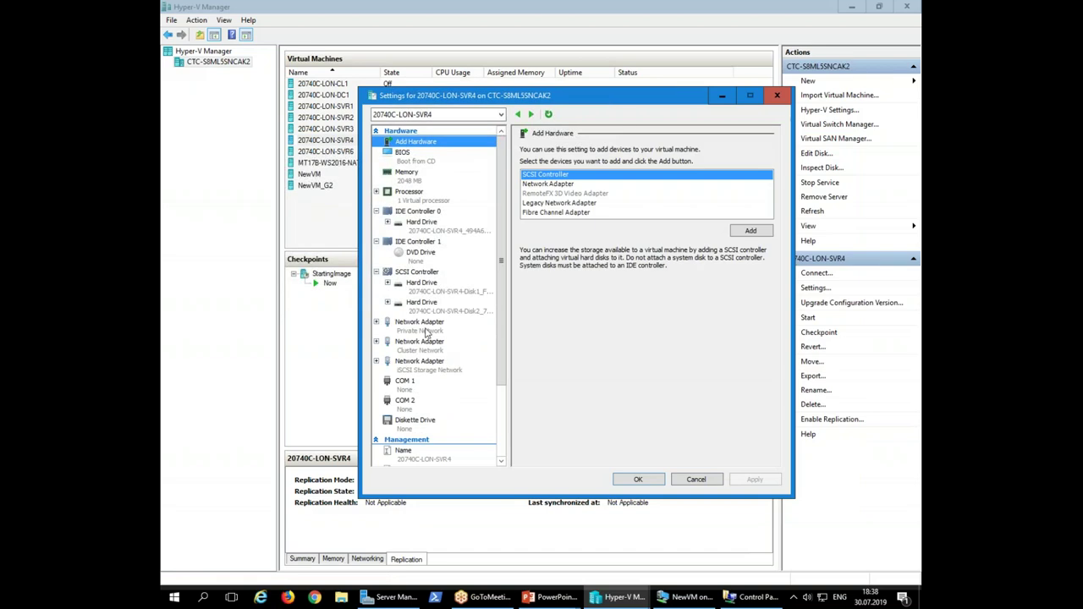
{"action": "left_click", "coordinate": [417, 370]}
{"action": "left_click", "coordinate": [412, 388]}
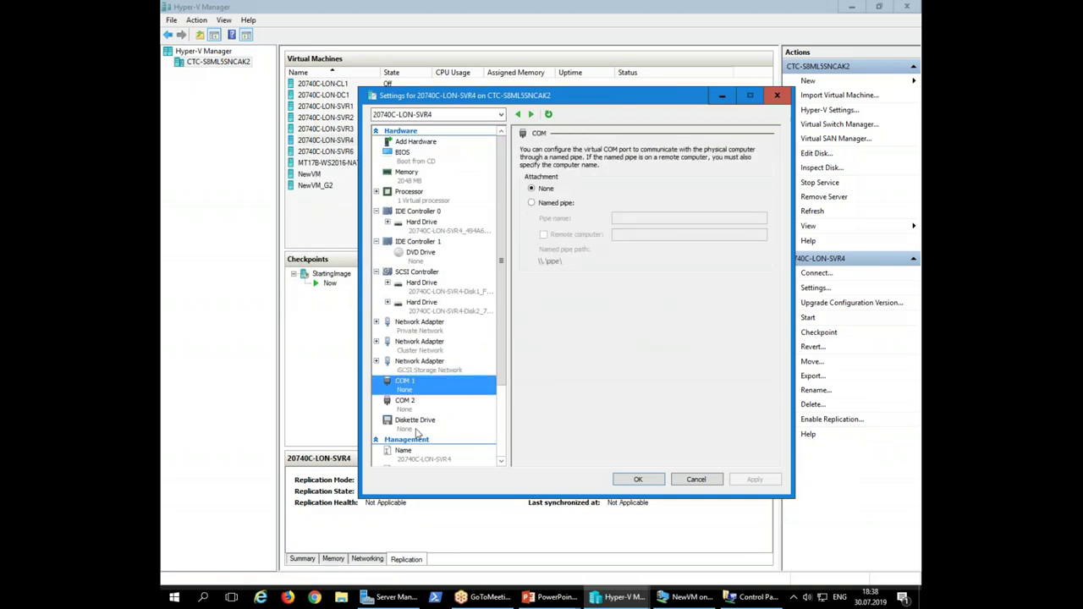
{"action": "left_click", "coordinate": [710, 483]}
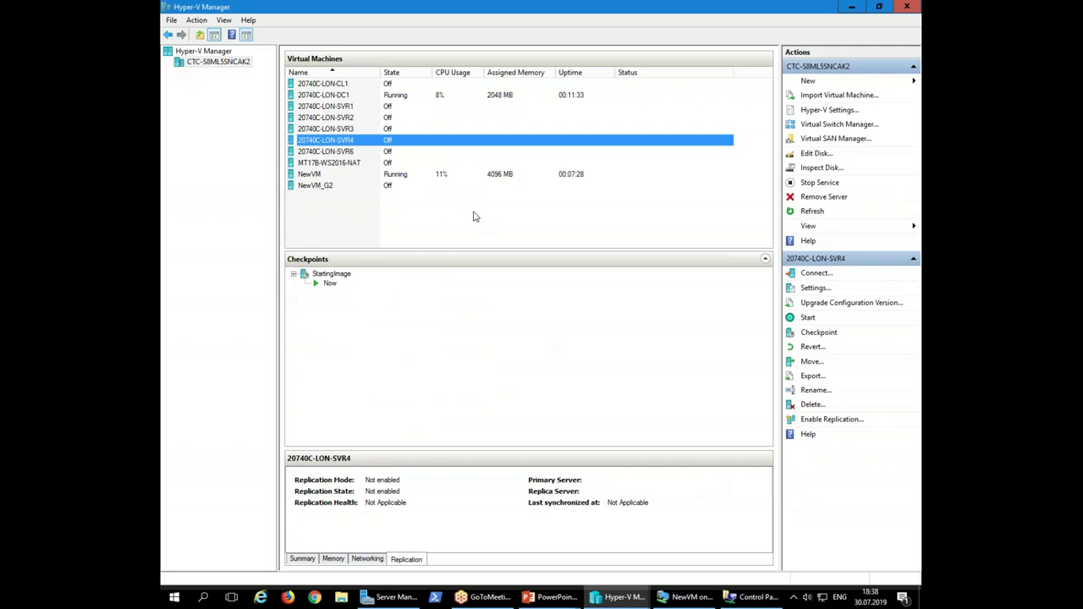
{"action": "left_click", "coordinate": [401, 184]}
Review NewVM_G2's network adapter and hard drive settings, then close Settings with OK
{"action": "right_click", "coordinate": [402, 183]}
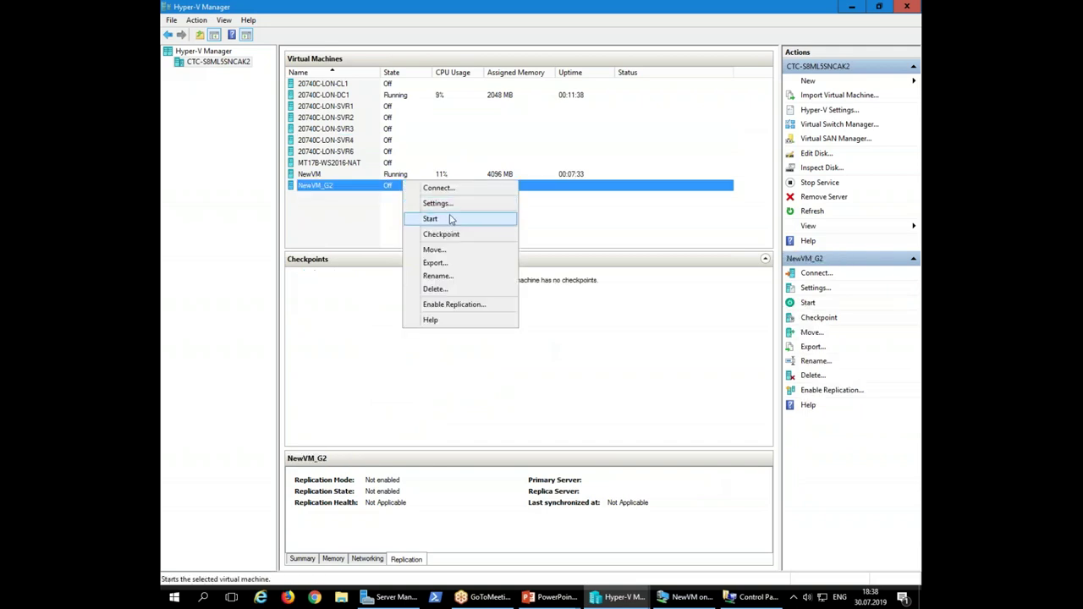
{"action": "left_click", "coordinate": [451, 205]}
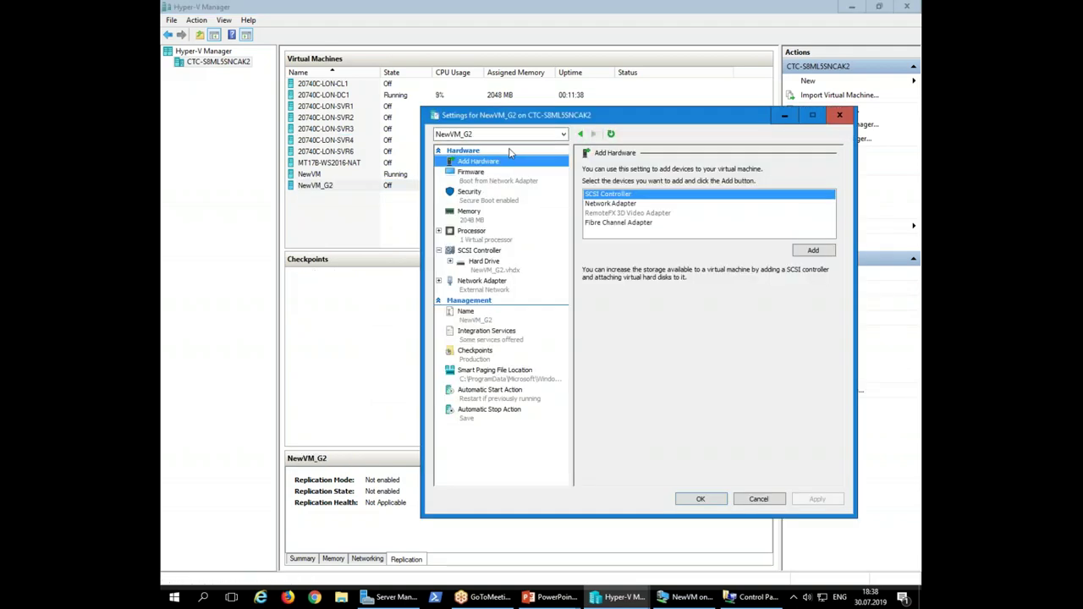
{"action": "left_click", "coordinate": [484, 289]}
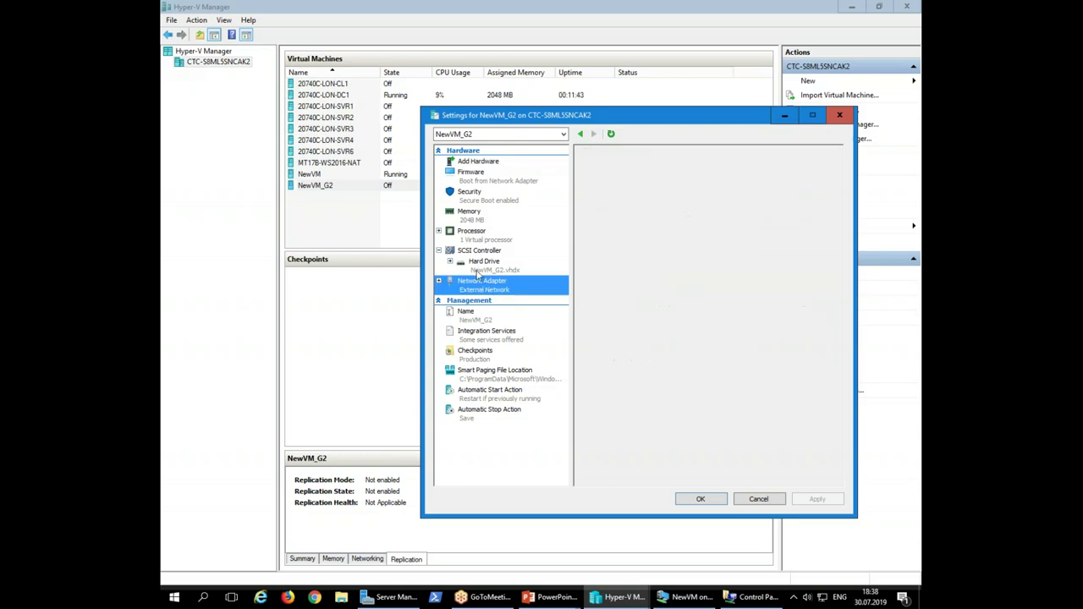
{"action": "left_click", "coordinate": [484, 263]}
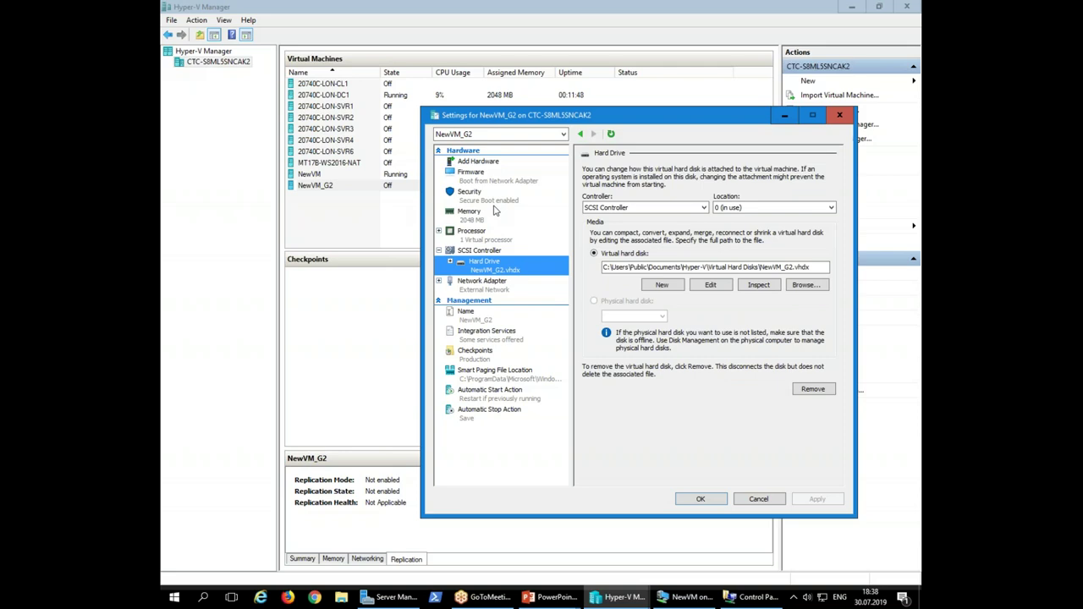
{"action": "left_click", "coordinate": [700, 499]}
Start NewVM_G2 and open its Virtual Machine Connection console
{"action": "right_click", "coordinate": [430, 176]}
{"action": "left_click", "coordinate": [412, 186]}
{"action": "right_click", "coordinate": [409, 186]}
{"action": "left_click", "coordinate": [450, 224]}
{"action": "double_click", "coordinate": [412, 186]}
{"action": "left_click_drag", "start_coordinate": [676, 12], "coordinate": [602, 26]}
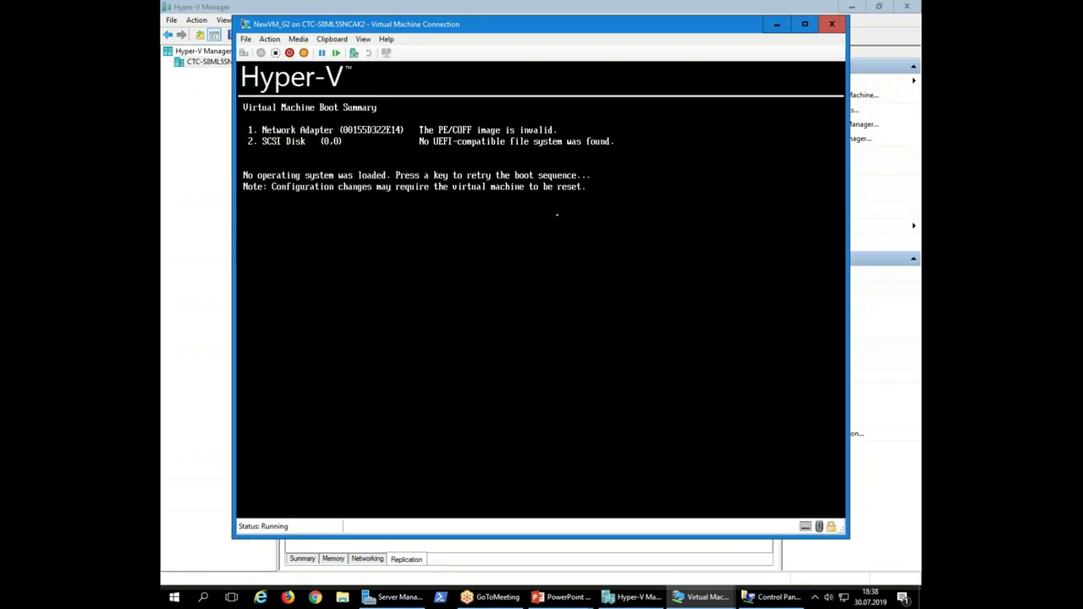
Add a second network adapter on External Network to NewVM_G2, then apply and close Settings
{"action": "left_click", "coordinate": [245, 39]}
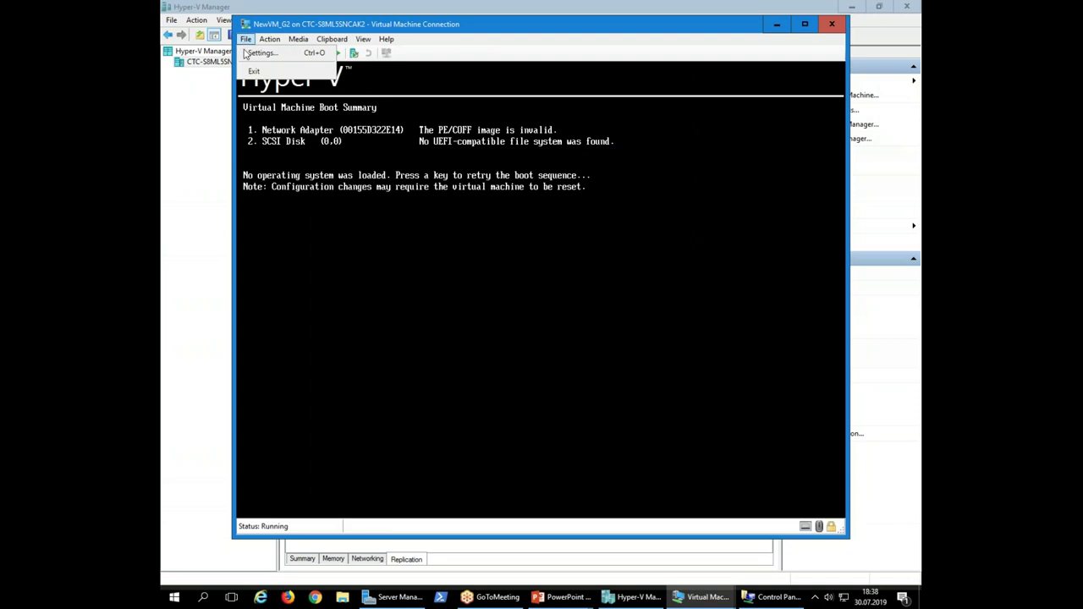
{"action": "left_click", "coordinate": [260, 55]}
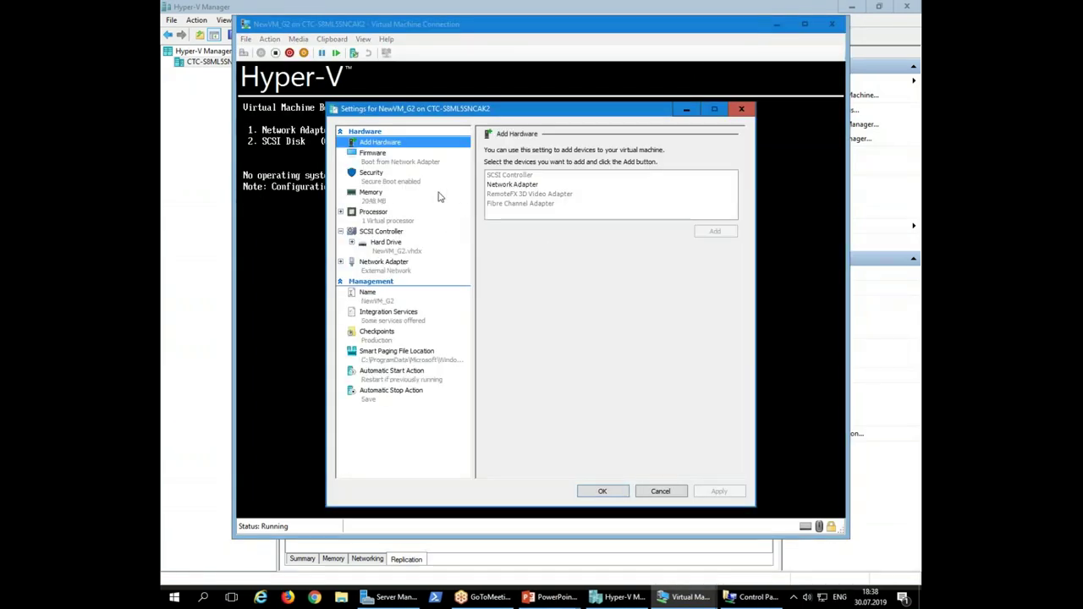
{"action": "left_click", "coordinate": [525, 185]}
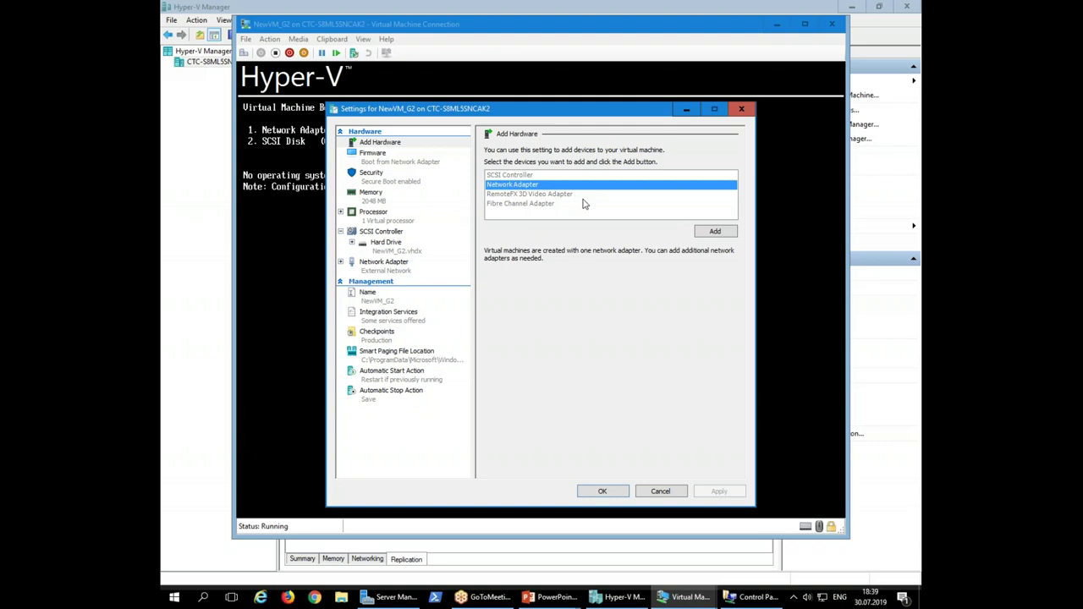
{"action": "left_click", "coordinate": [717, 233]}
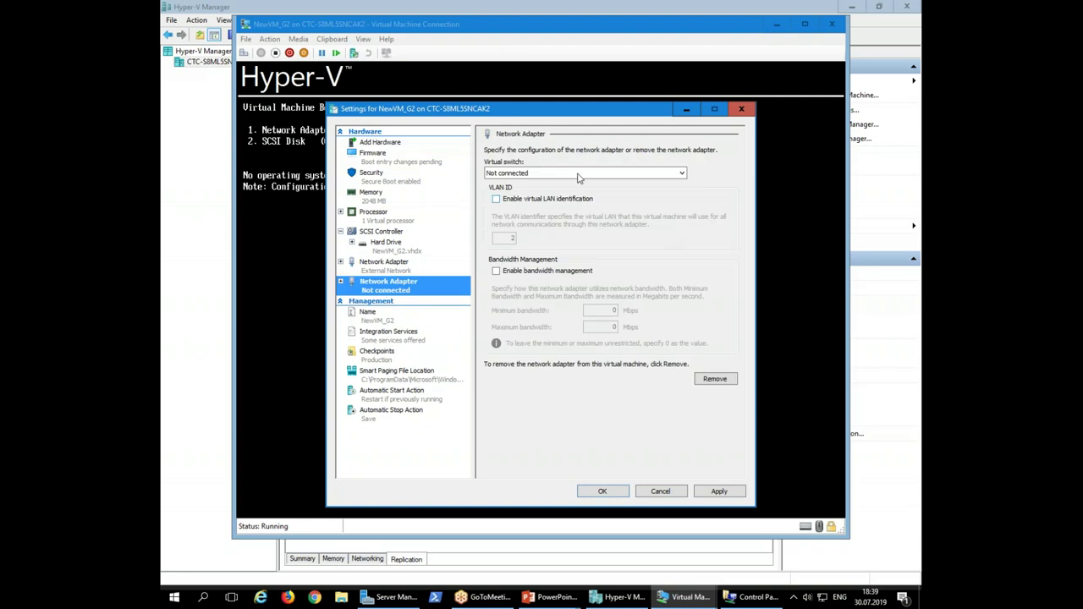
{"action": "left_click", "coordinate": [578, 173]}
{"action": "left_click", "coordinate": [559, 211]}
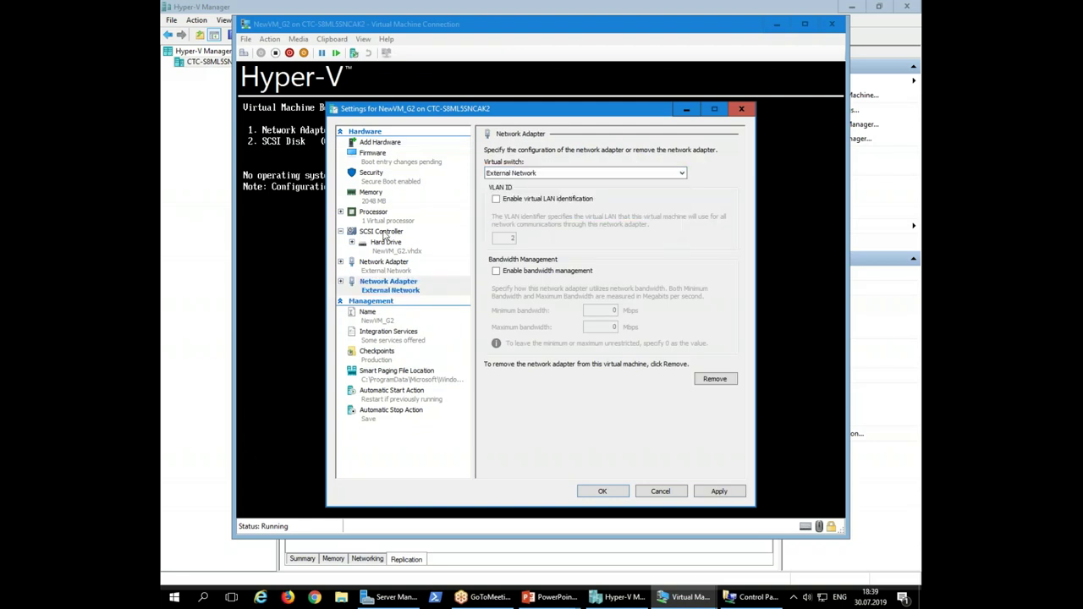
{"action": "left_click", "coordinate": [375, 199]}
{"action": "left_click_drag", "start_coordinate": [579, 164], "coordinate": [627, 165]}
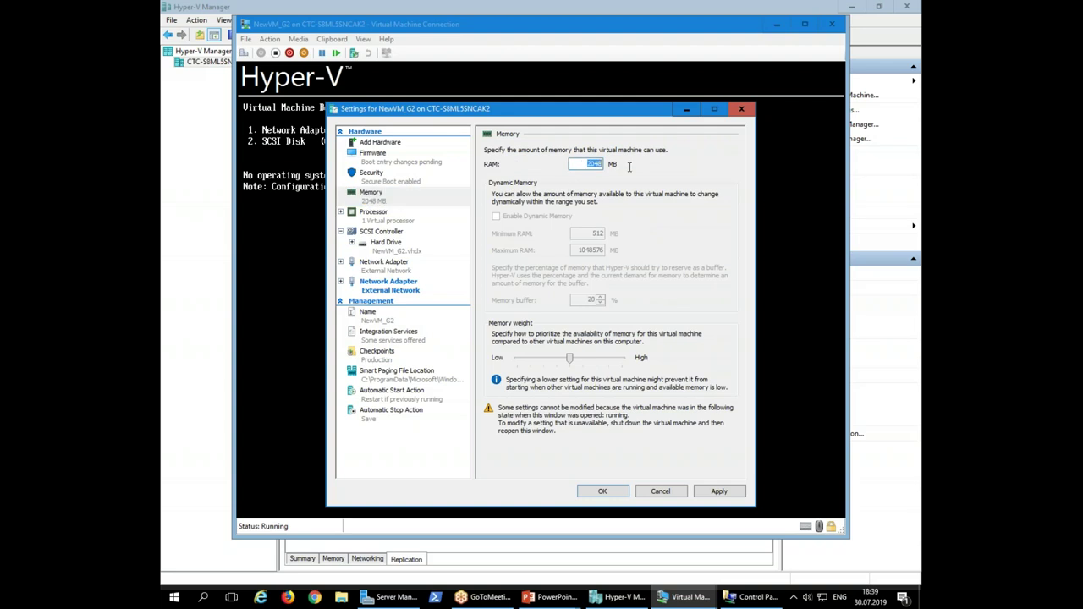
{"action": "left_click", "coordinate": [717, 490]}
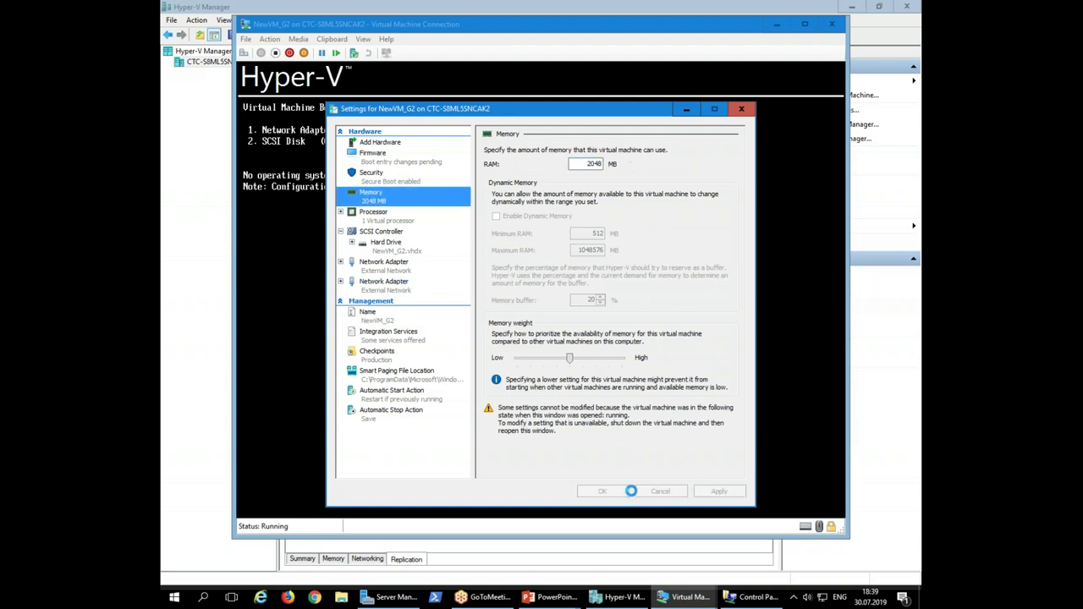
{"action": "left_click", "coordinate": [602, 491]}
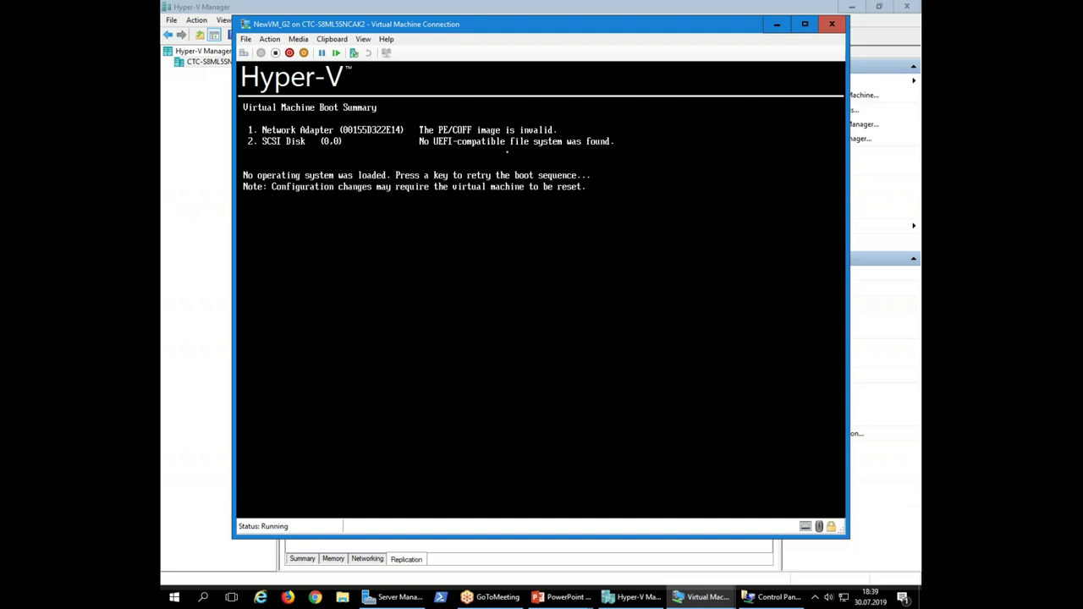
Minimize NewVM_G2's console, close all Edge tabs in NewVM, and minimize its console to reveal slide 17
{"action": "left_click", "coordinate": [777, 24]}
{"action": "left_click", "coordinate": [511, 237]}
{"action": "left_click", "coordinate": [851, 6]}
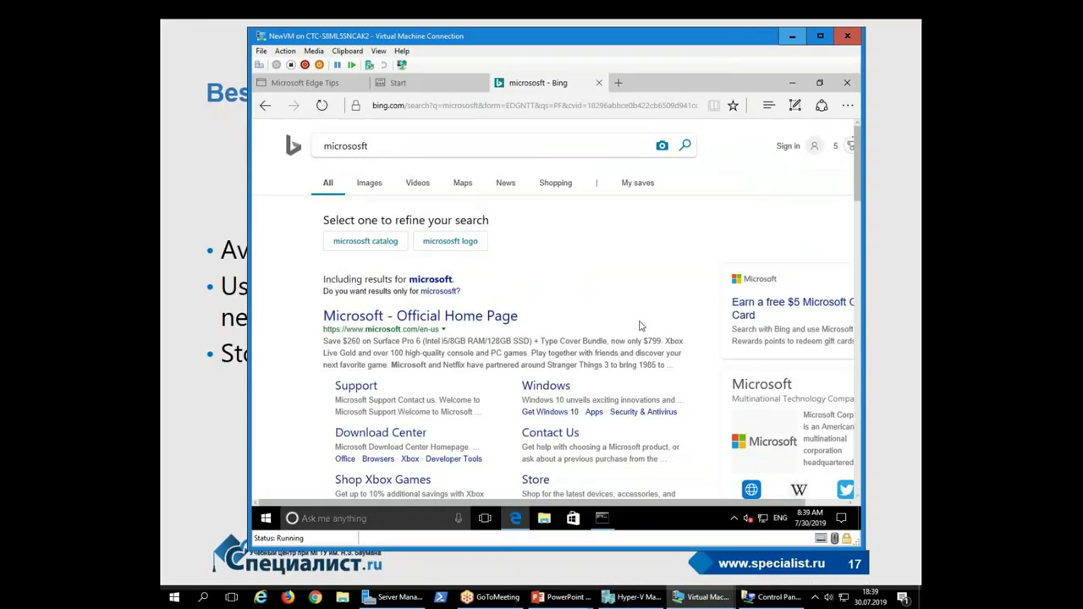
{"action": "left_click", "coordinate": [847, 82]}
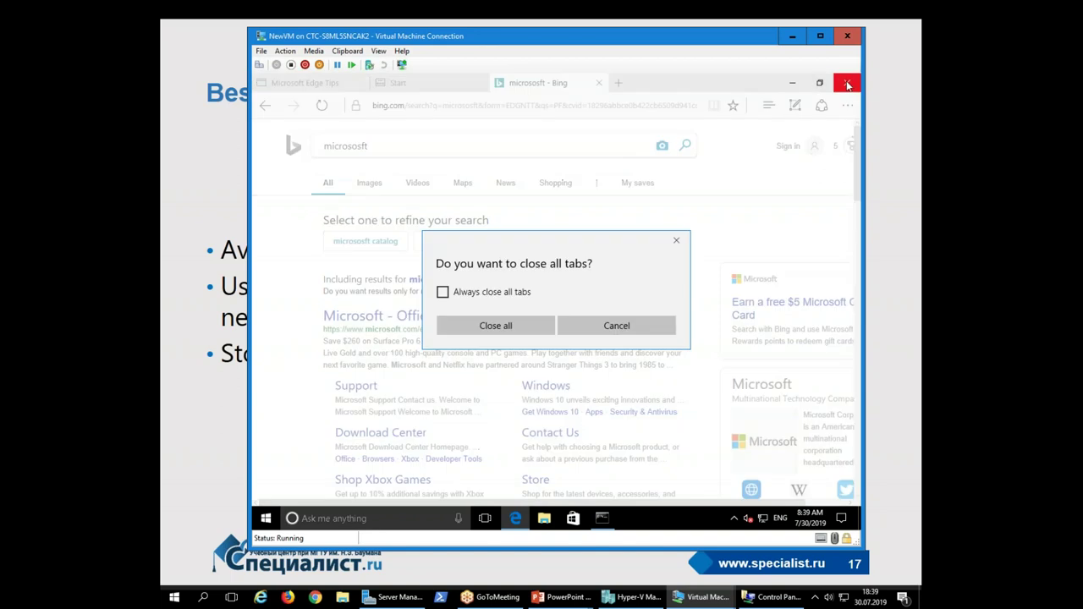
{"action": "left_click", "coordinate": [506, 332]}
{"action": "left_click", "coordinate": [227, 262]}
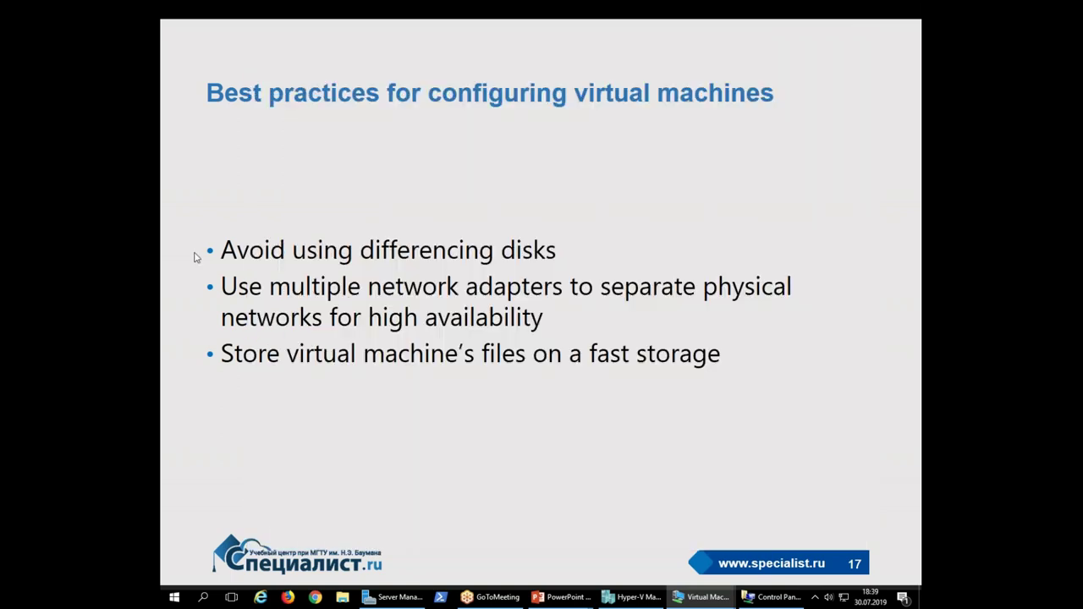